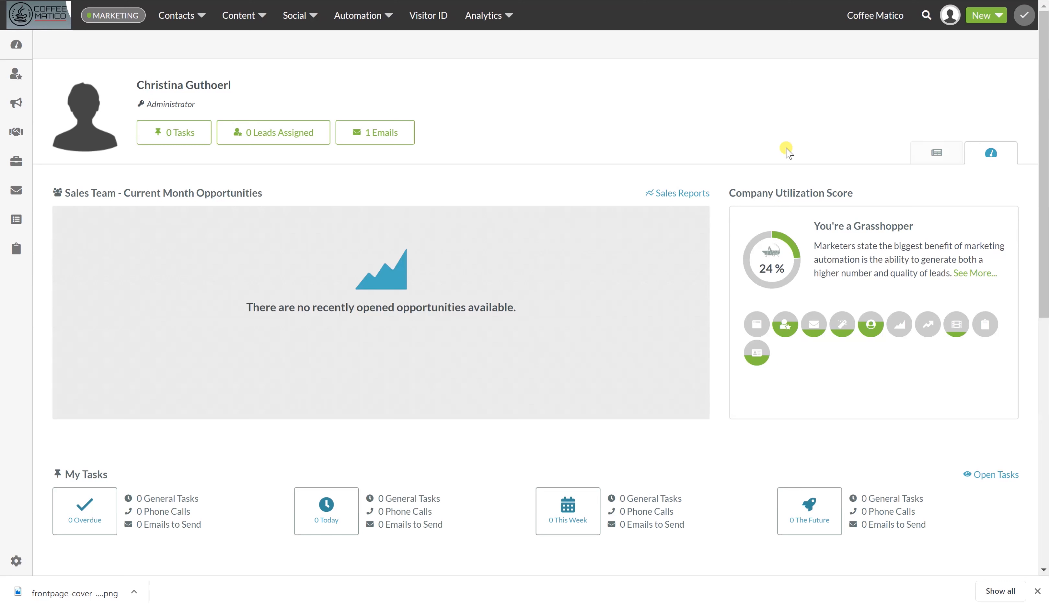
- Open the Emails section of the content area and start creating a new email to reach the email templates
click(167, 9)
click(231, 15)
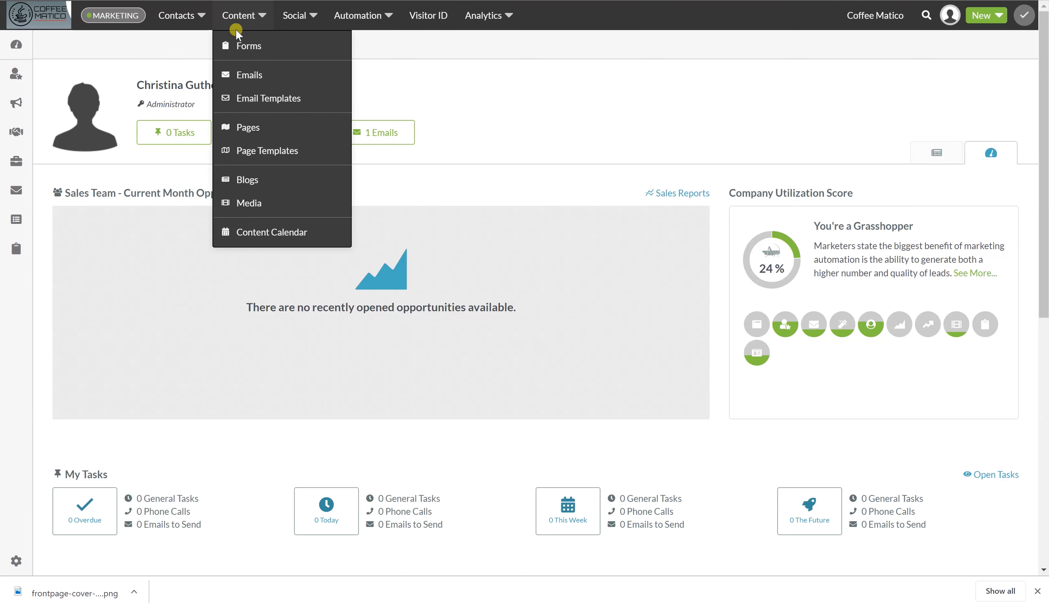
click(245, 74)
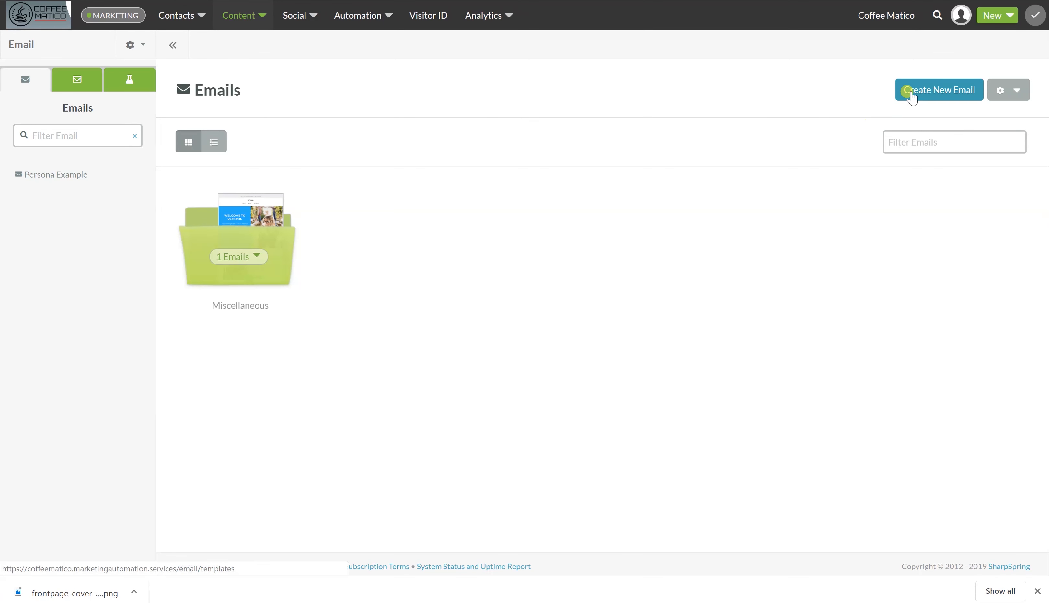
click(906, 95)
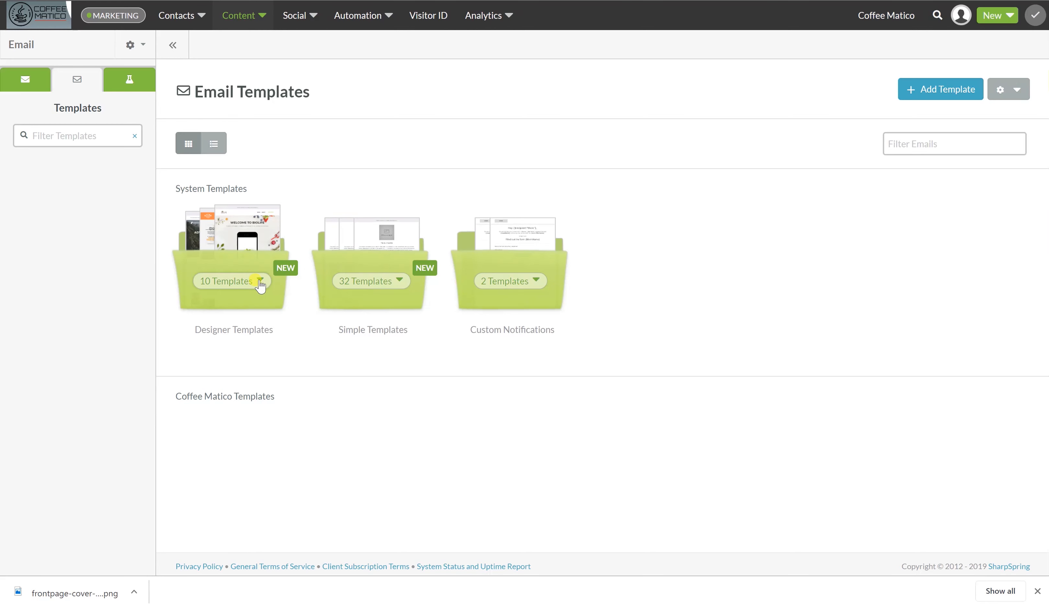
- Examine the Designer Templates folder and the additional options available for email templates
click(260, 284)
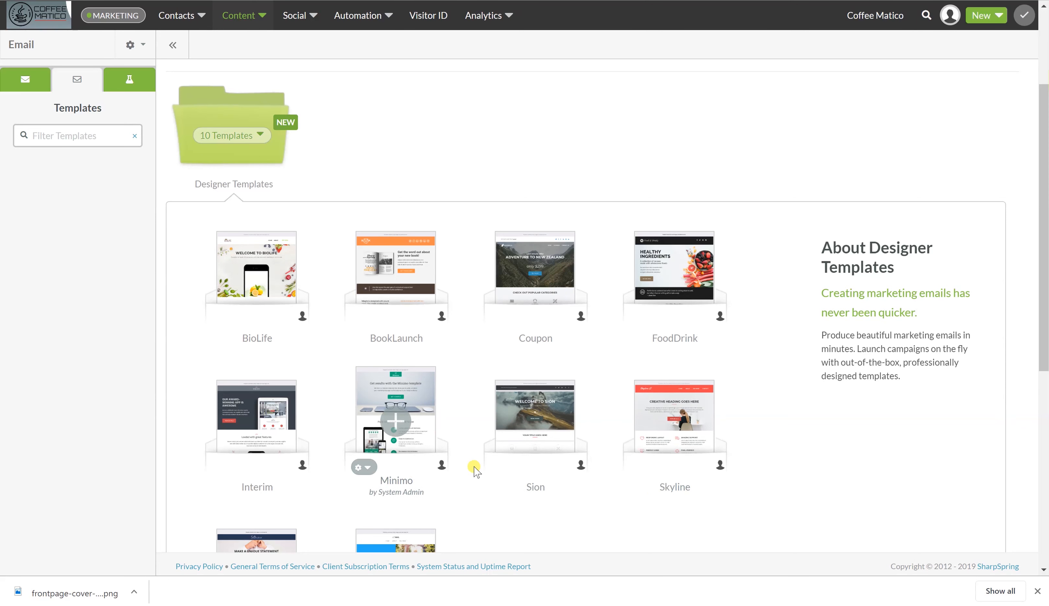
scroll(483, 481, down, 5)
scroll(483, 481, up, 6)
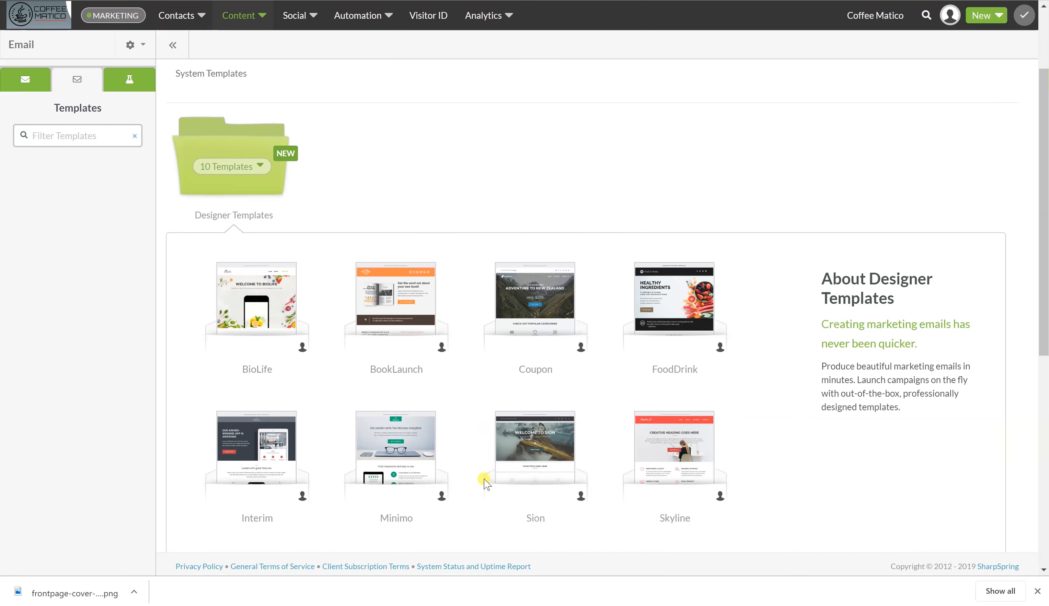
scroll(754, 224, up, 3)
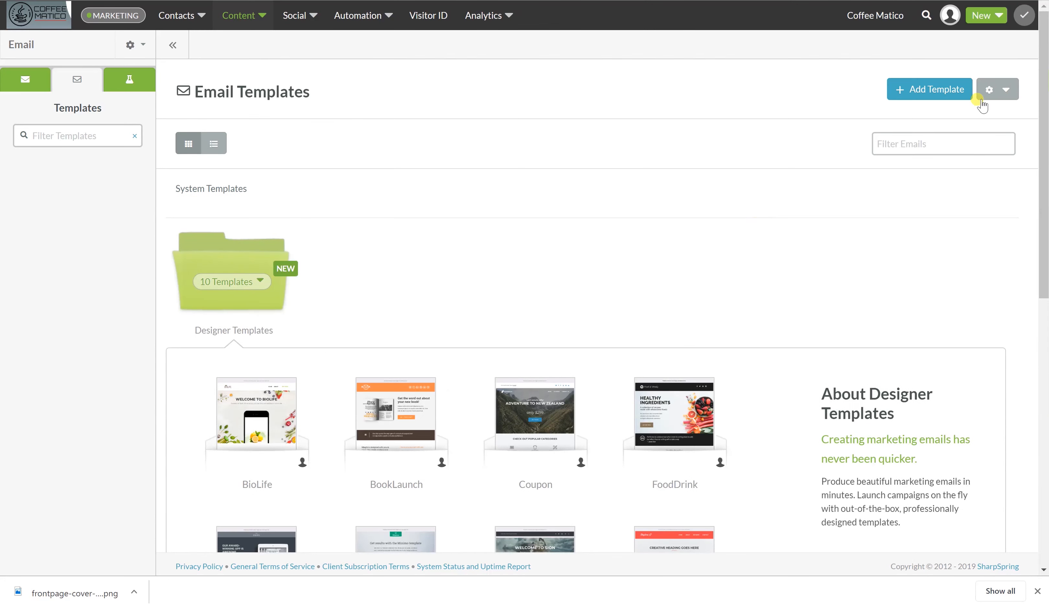
click(981, 101)
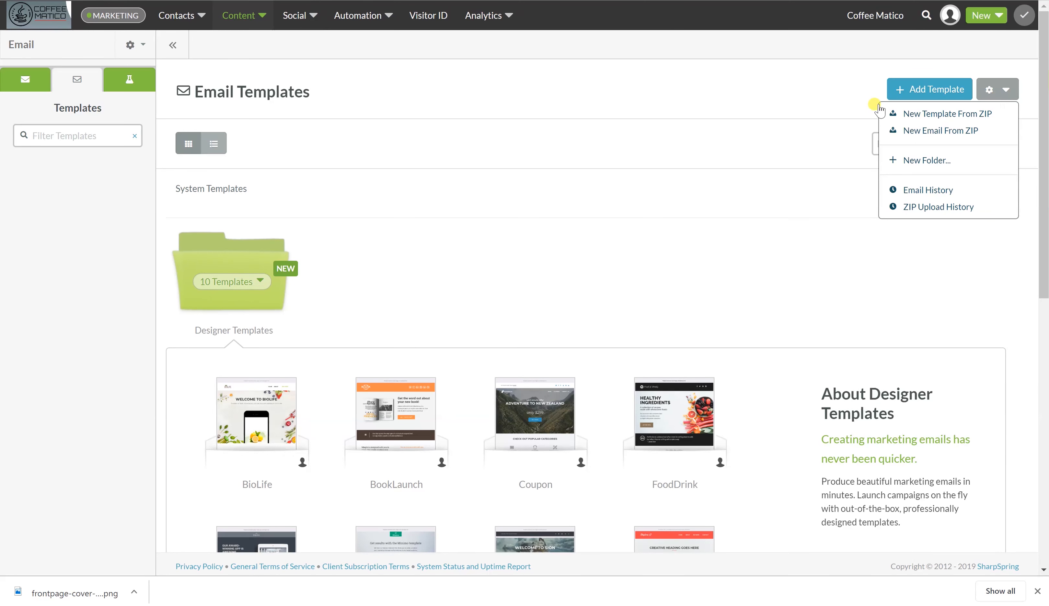
click(670, 266)
scroll(513, 246, down, 3)
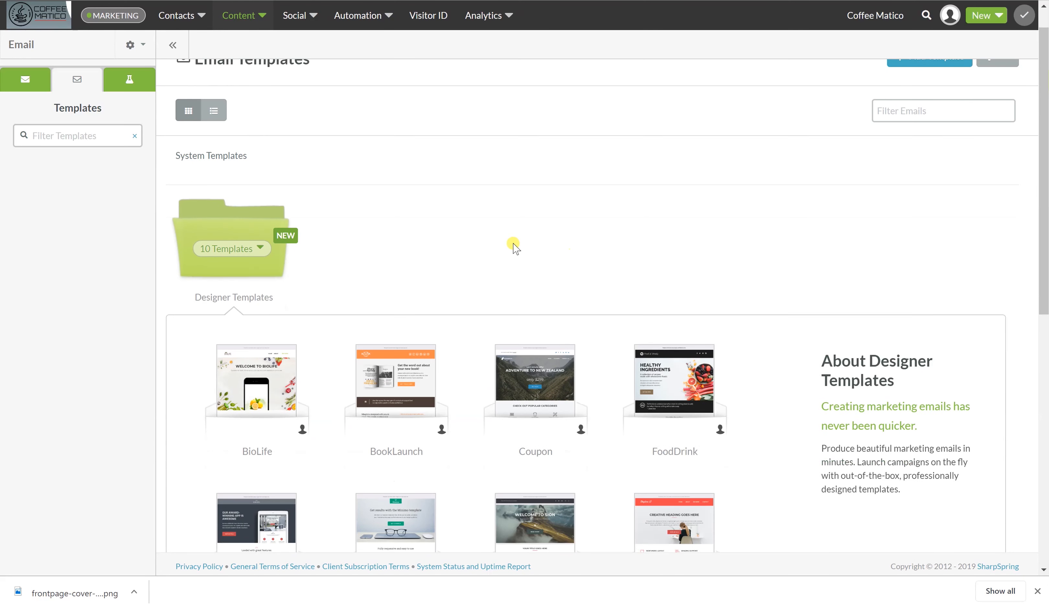
scroll(513, 246, up, 3)
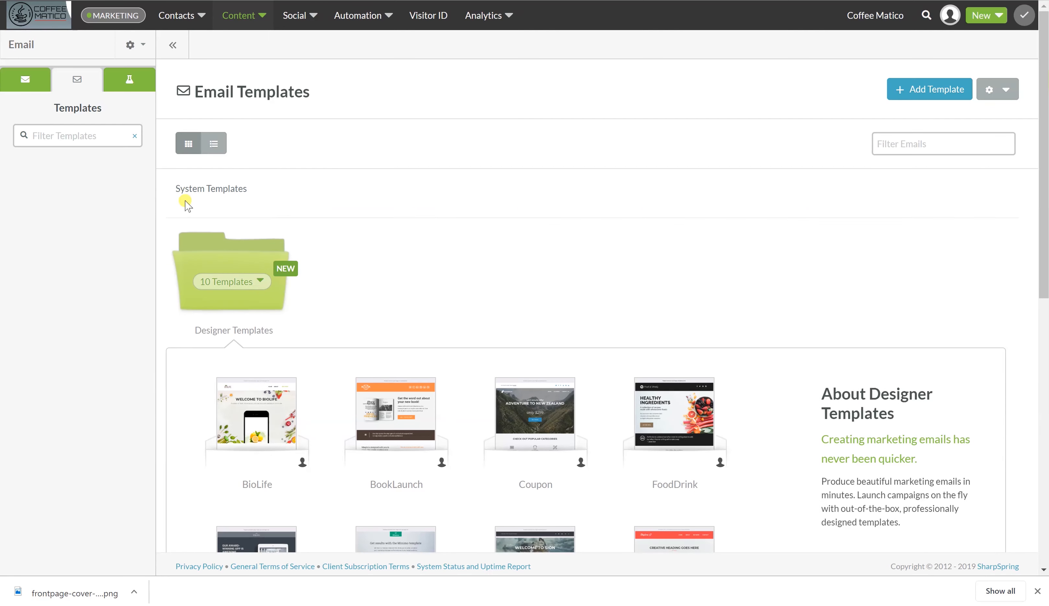
- Add a new email template named "Thank you for your purchase!"
click(899, 90)
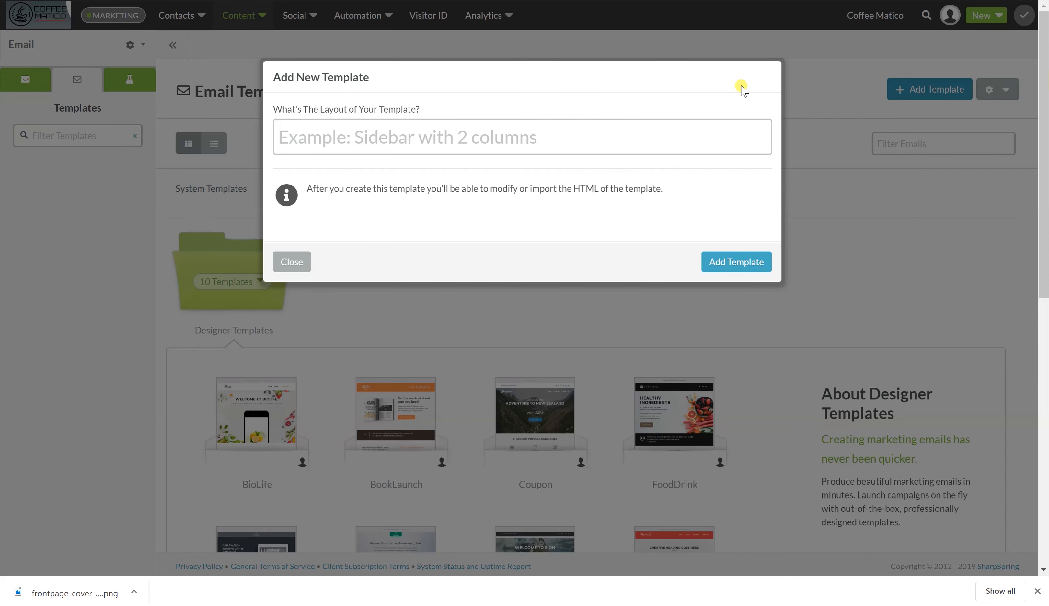
click(520, 138)
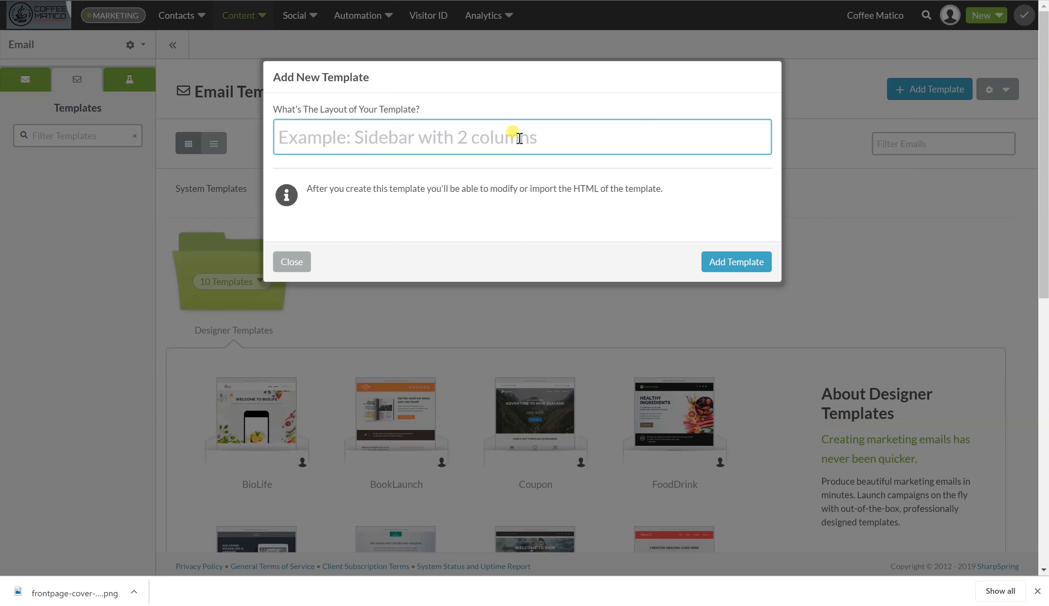
text(Thank you for your purchase!)
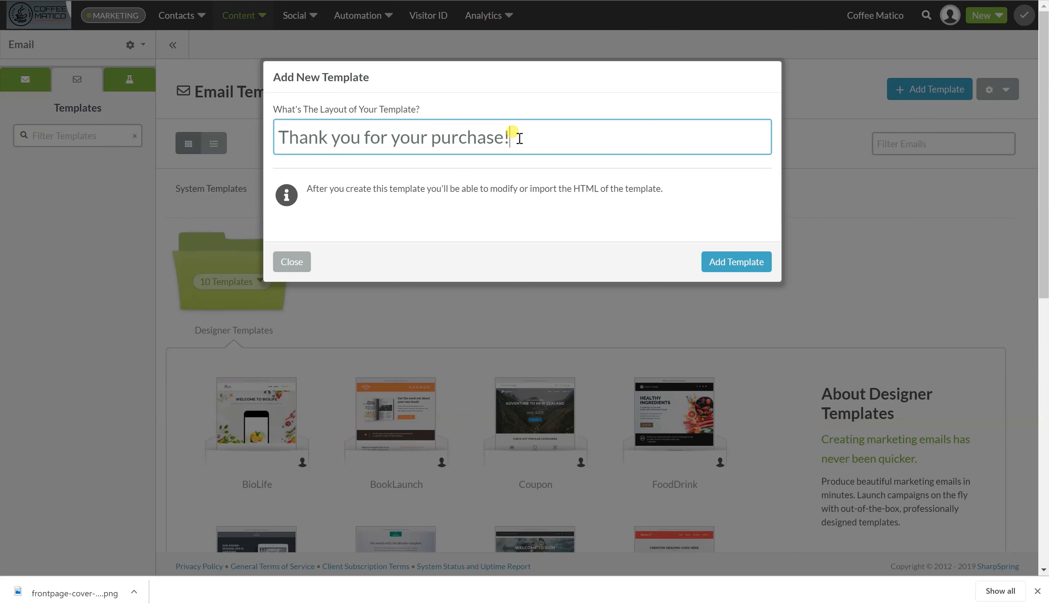
click(710, 261)
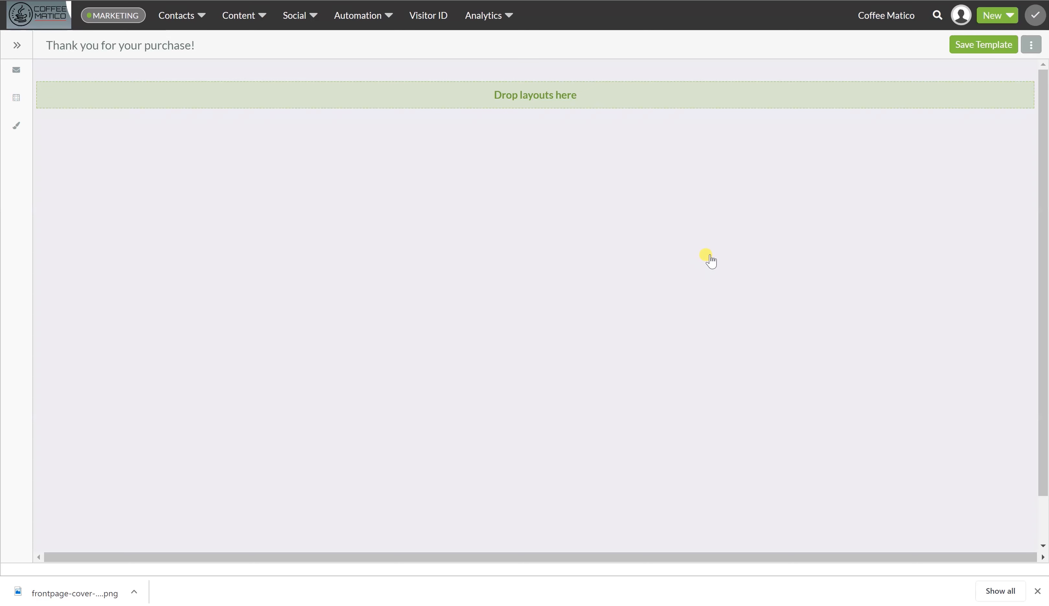
- Enter "Customer has purchased a coffee maker" as the description in the template info
click(16, 71)
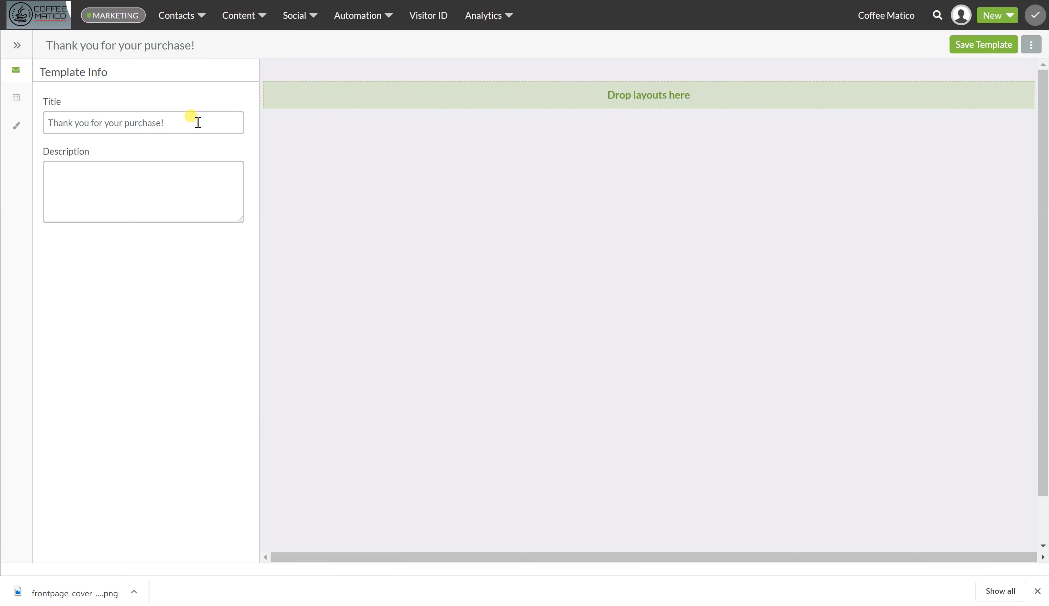
click(96, 185)
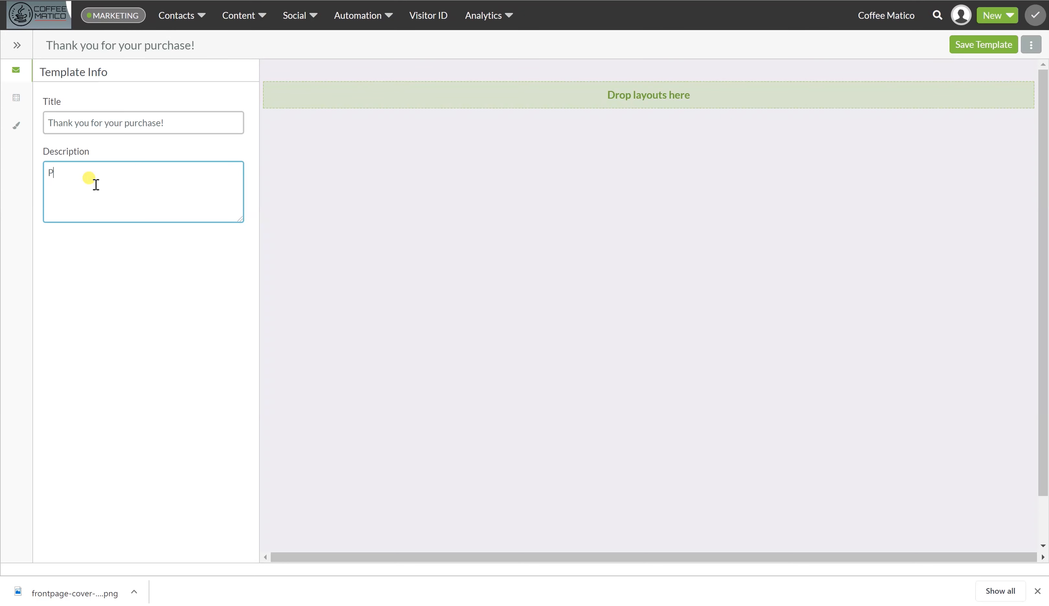
text(stomer has purchased a coffee)
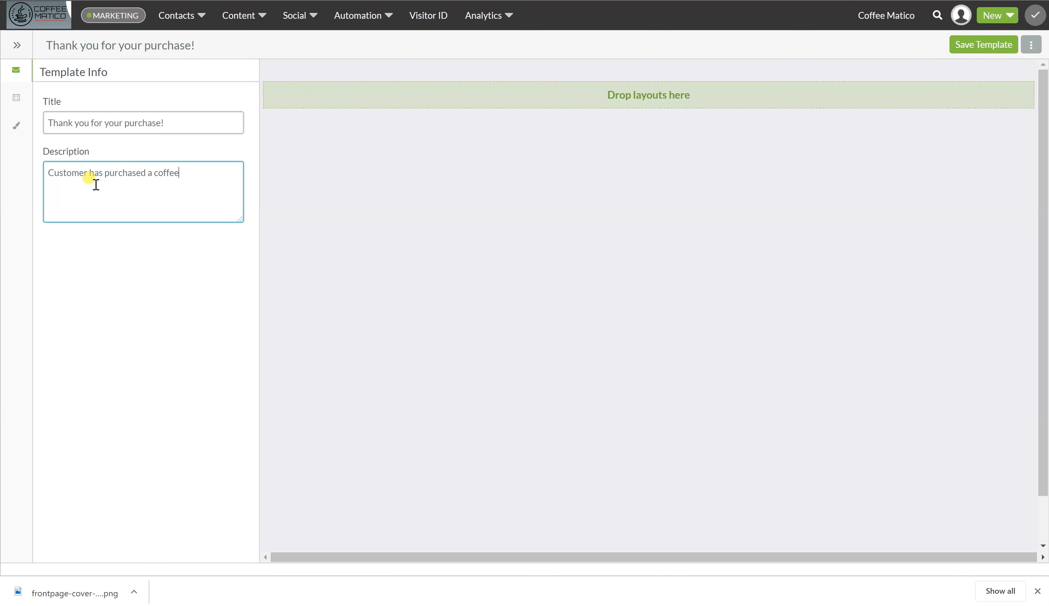
text( maker.)
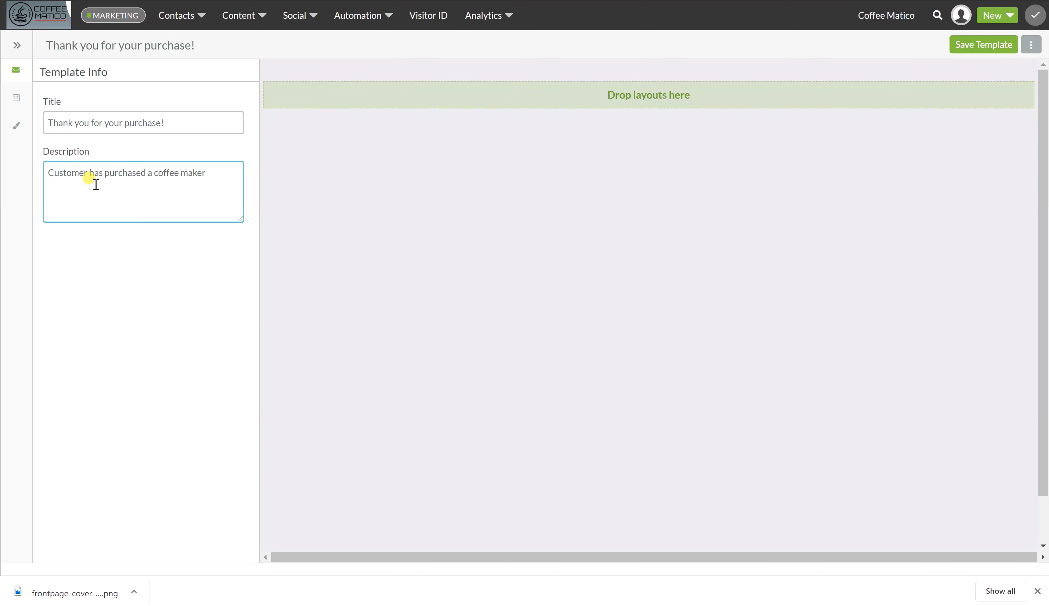
- Review the available layouts and add the Header layout to the empty template
click(15, 98)
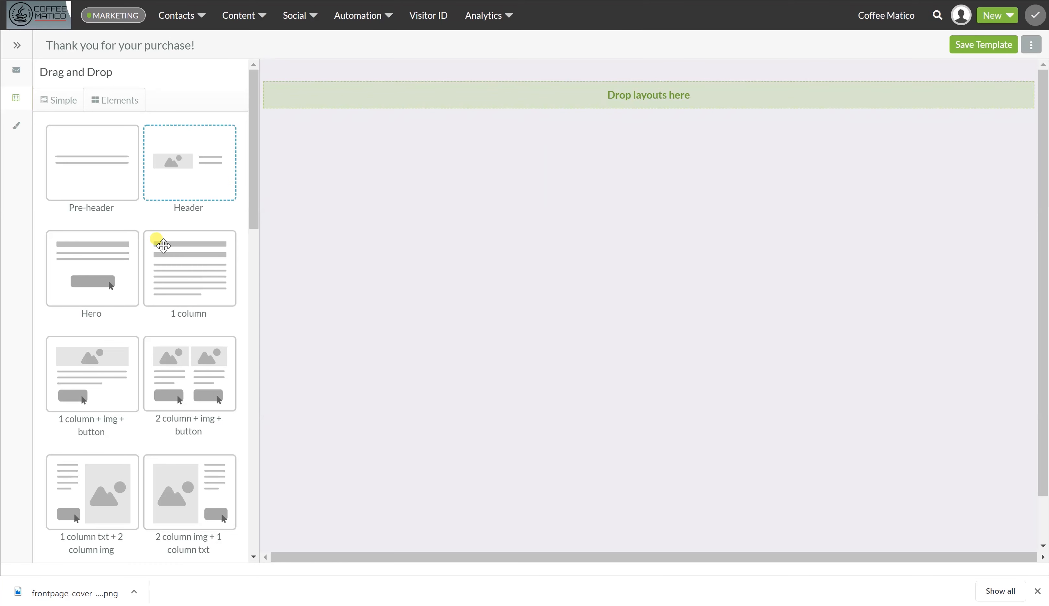
scroll(164, 246, down, 7)
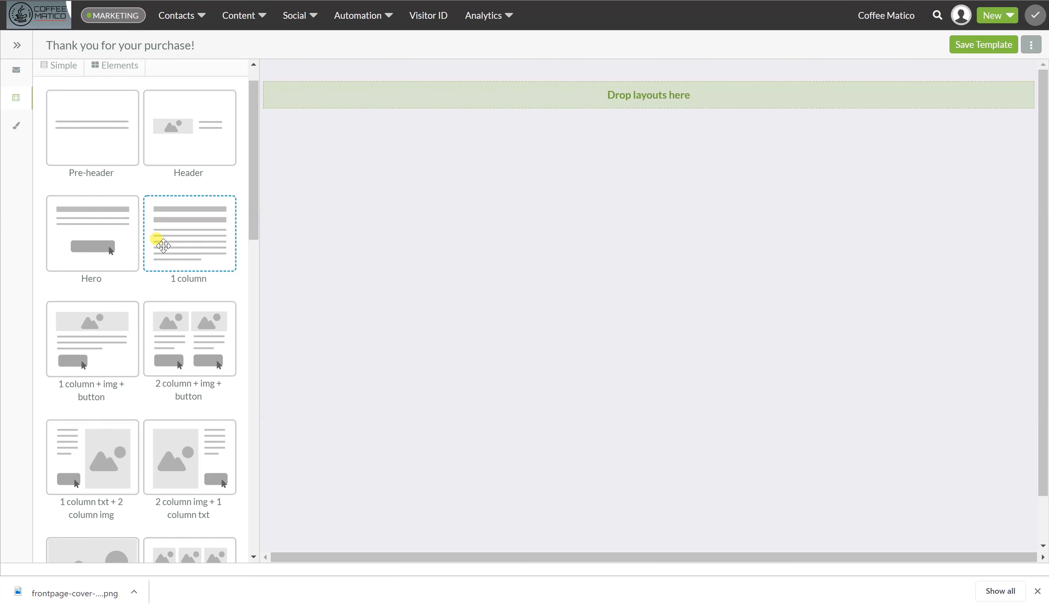
scroll(164, 246, down, 16)
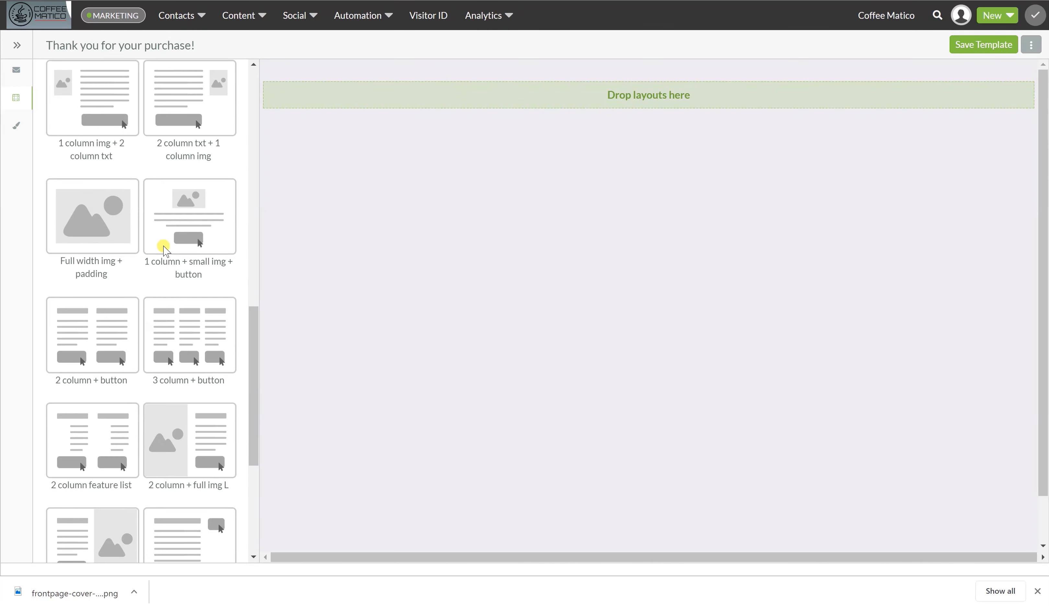
scroll(163, 245, down, 1)
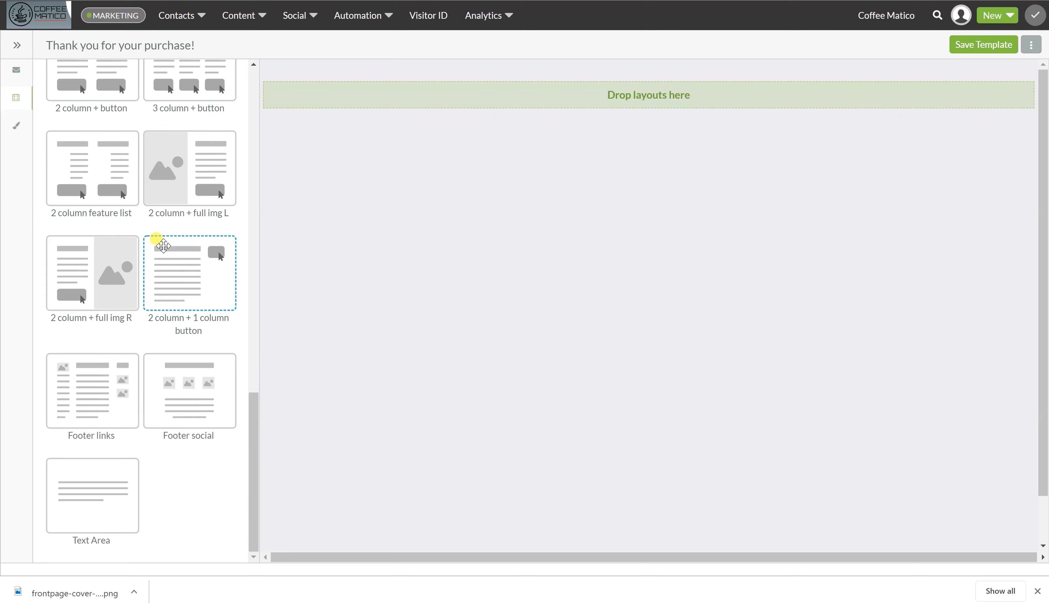
scroll(164, 246, up, 20)
drag(168, 164, 501, 86)
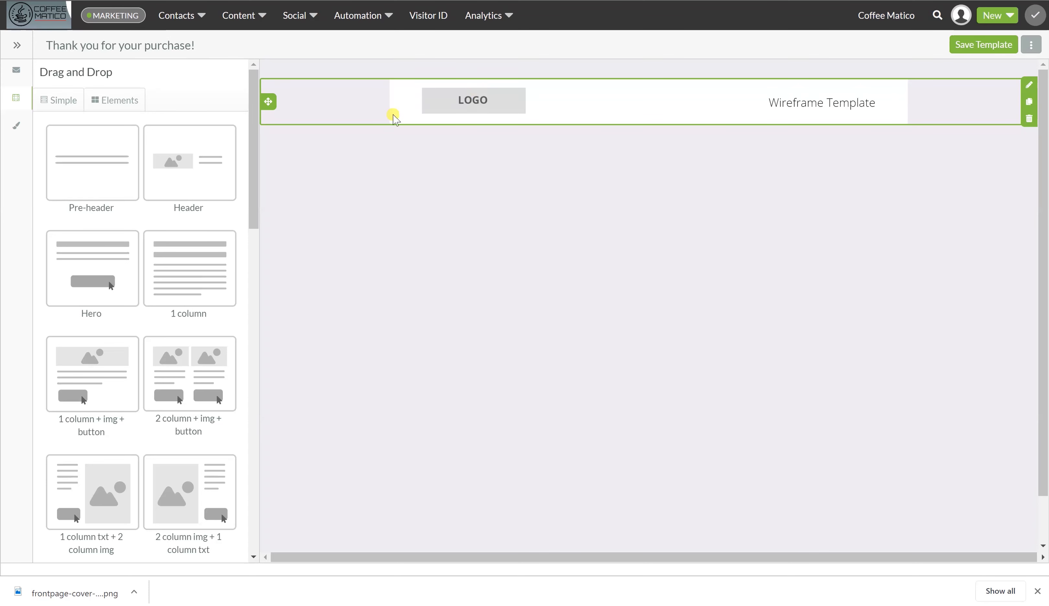
- Add the "2 column img + 1 column txt" layout directly below the header
drag(255, 183, 580, 351)
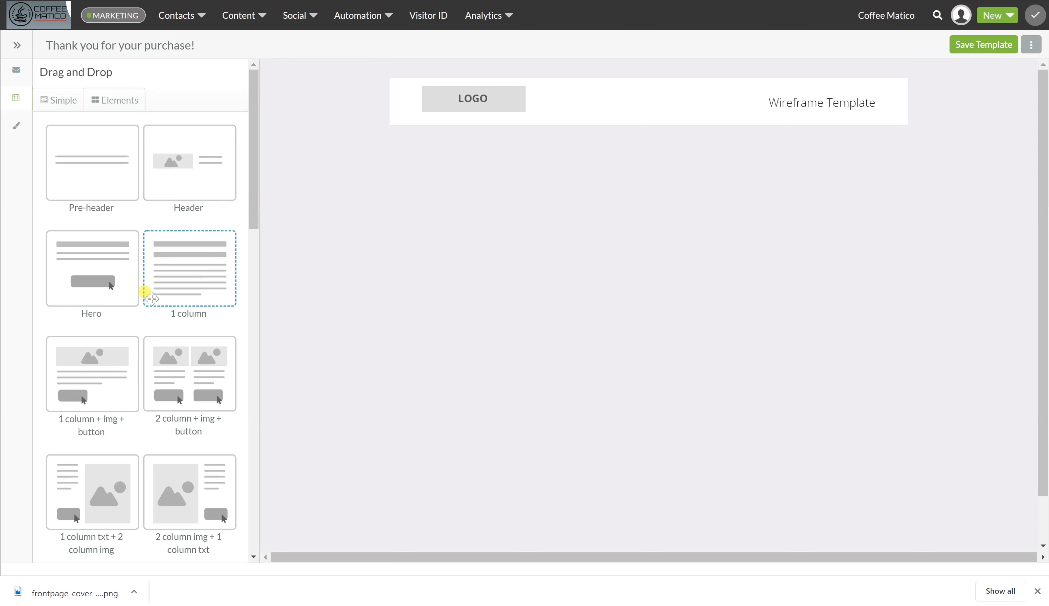
scroll(145, 291, down, 3)
scroll(152, 300, down, 2)
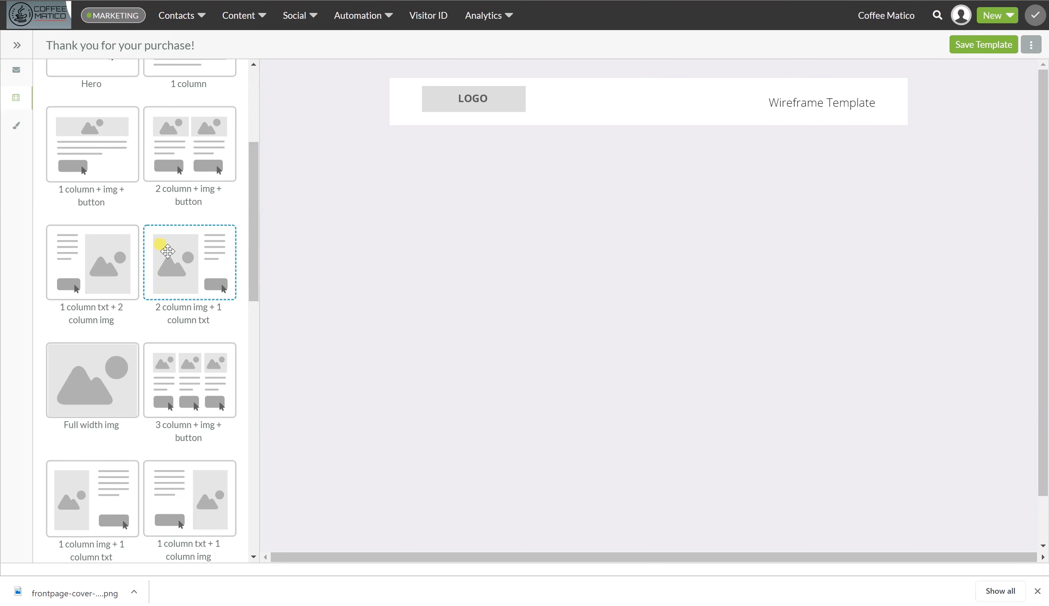
drag(168, 251, 520, 125)
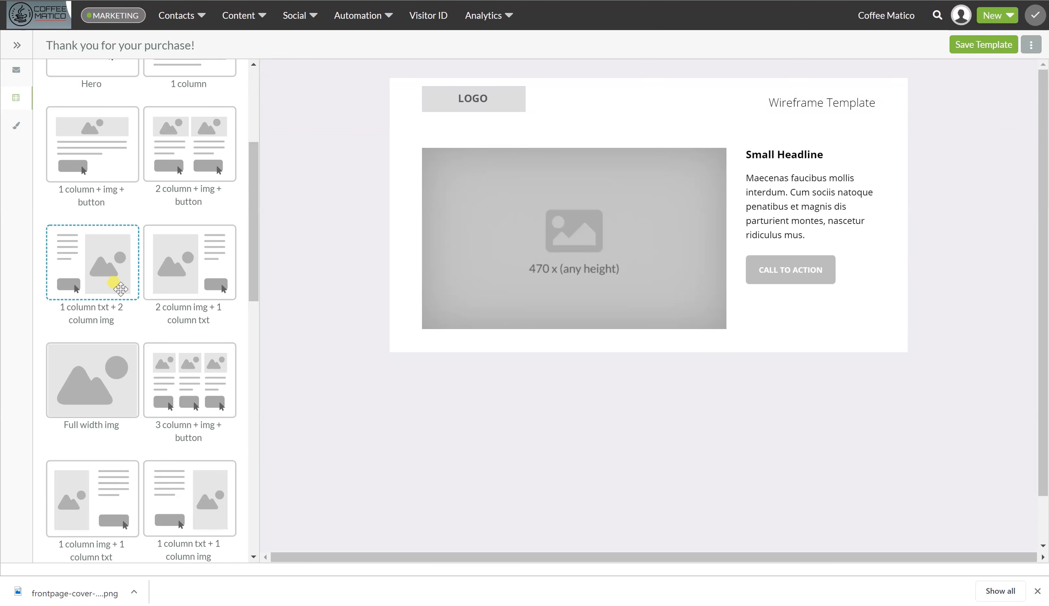
- Add the "Footer social" layout below the image and text section
scroll(129, 440, down, 15)
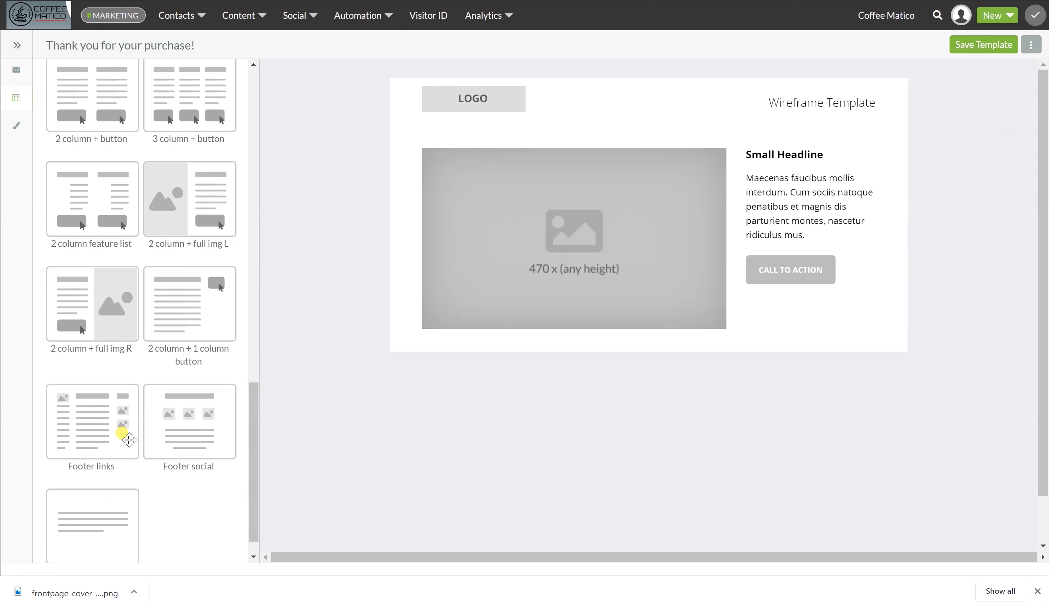
scroll(128, 440, down, 1)
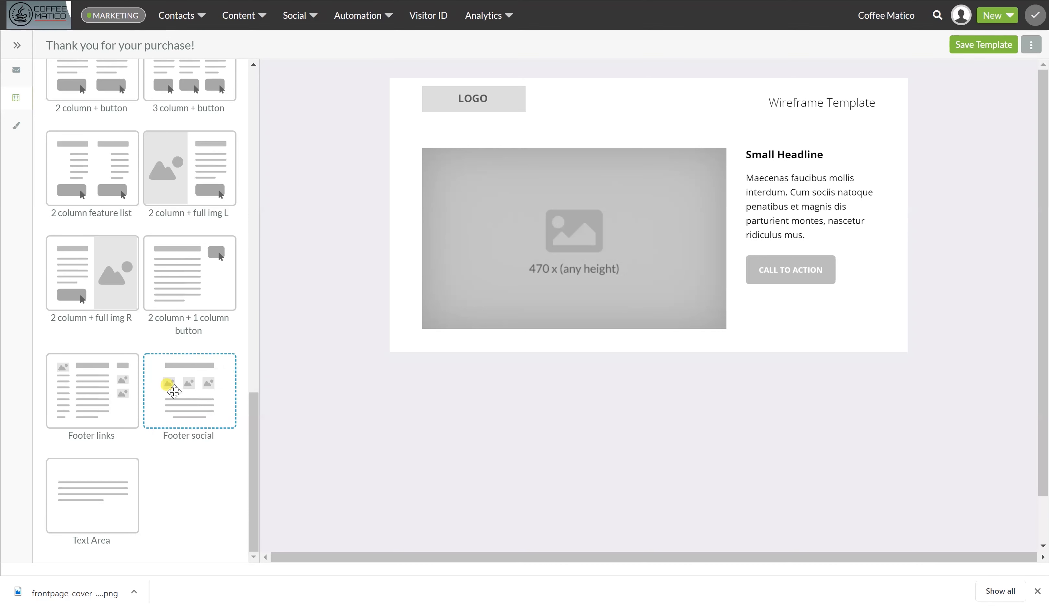
drag(174, 391, 469, 351)
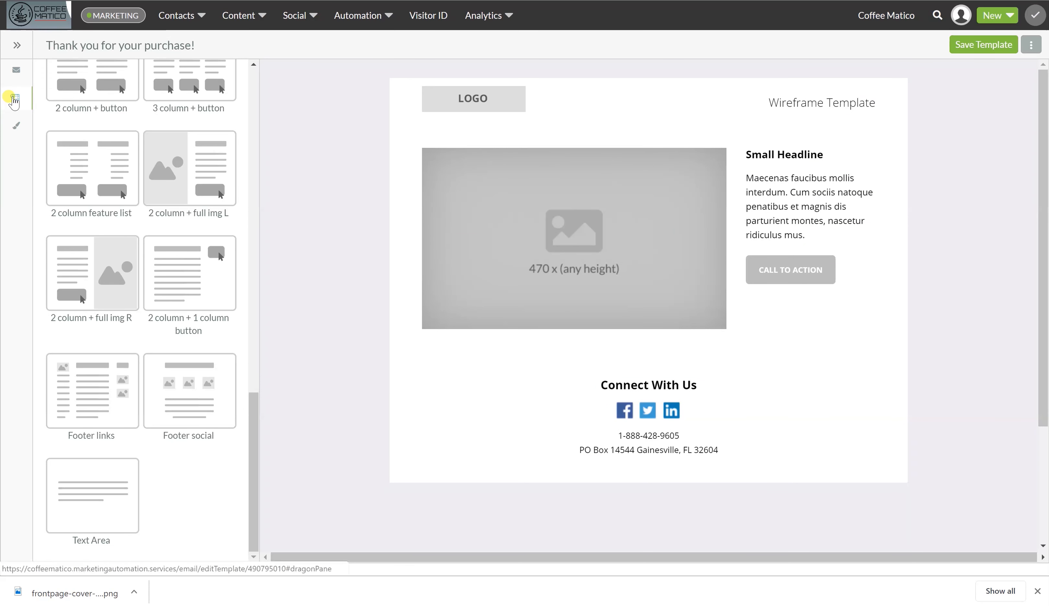
- Set the theme's Font 1 to Trebuchet MS and Font 2 to Helvetica Neue
click(13, 99)
click(14, 125)
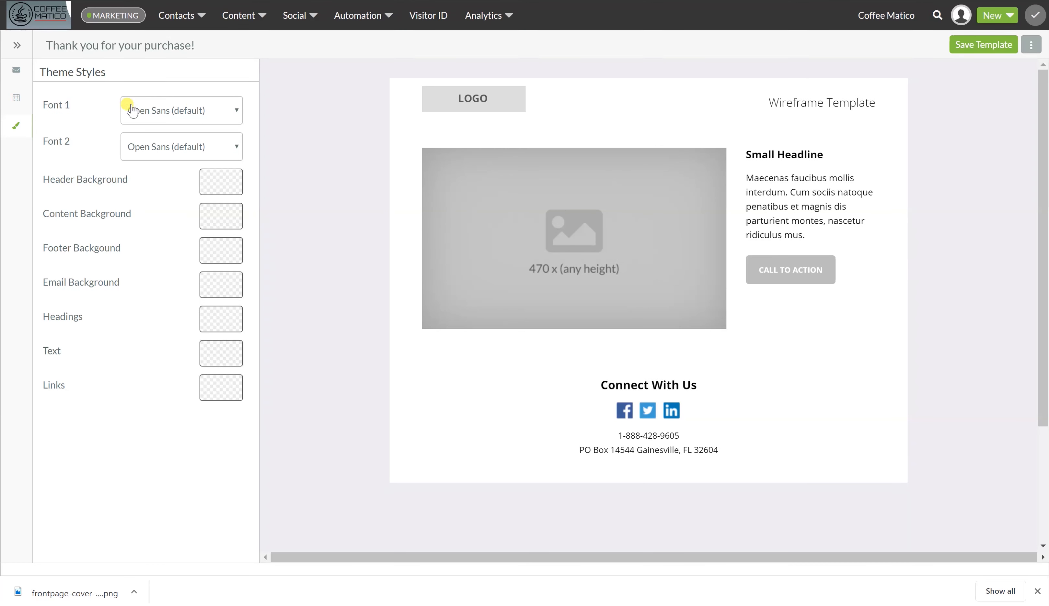
click(181, 117)
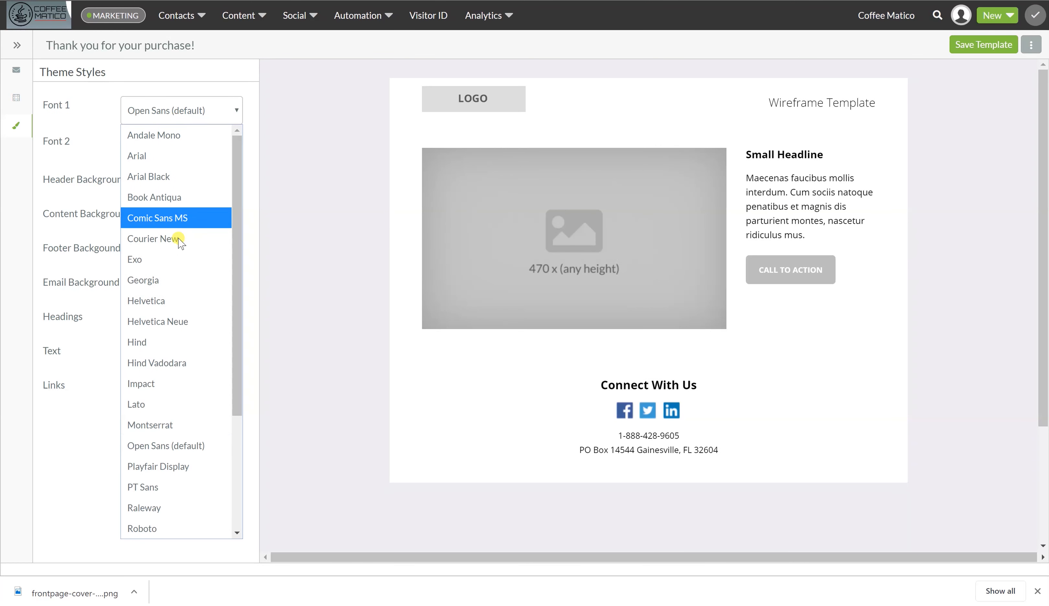
scroll(164, 365, down, 2)
scroll(163, 366, down, 2)
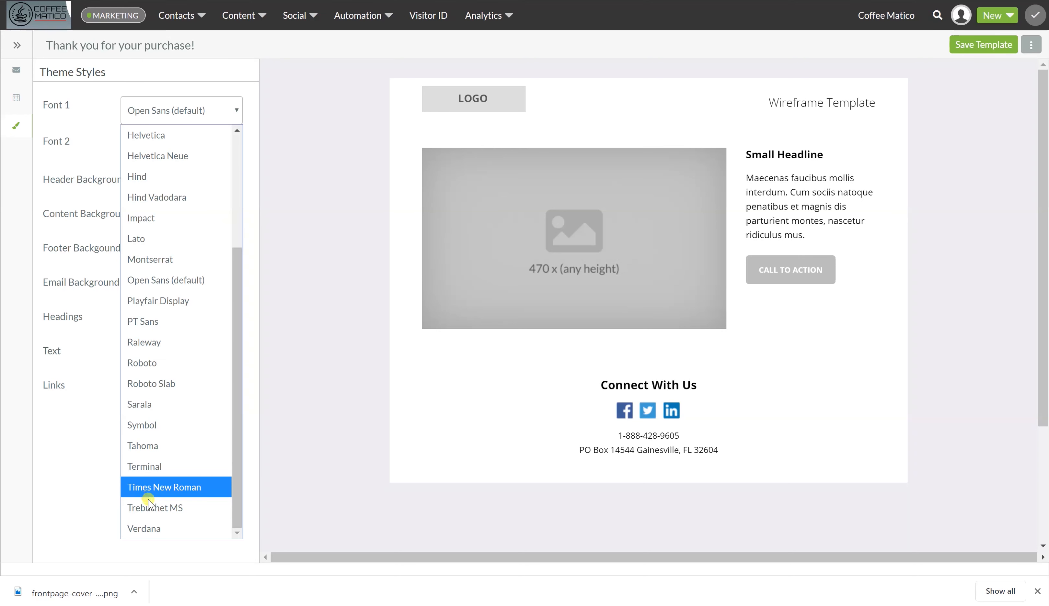
click(149, 507)
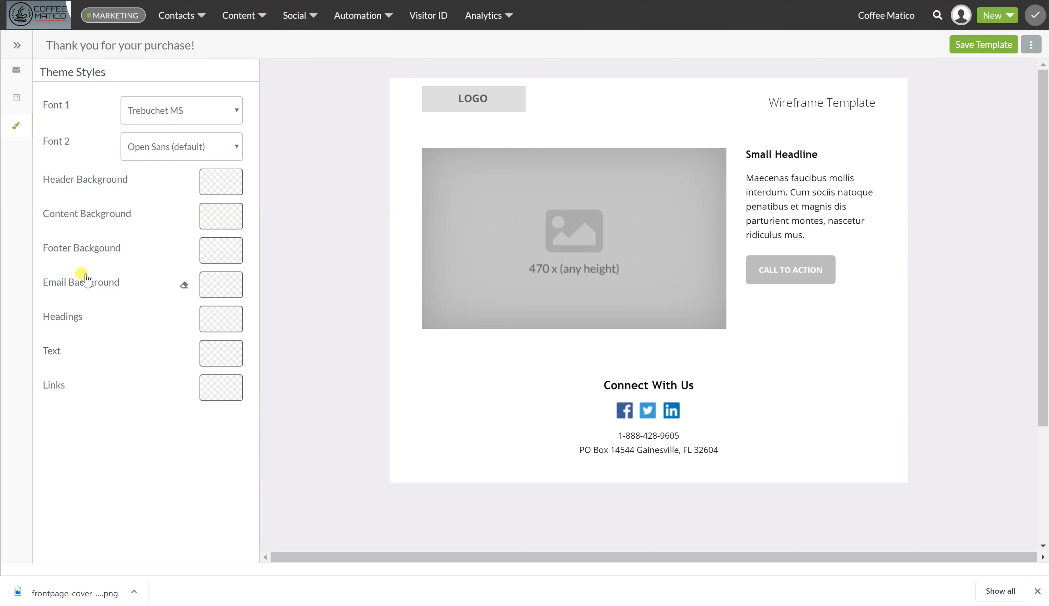
click(150, 148)
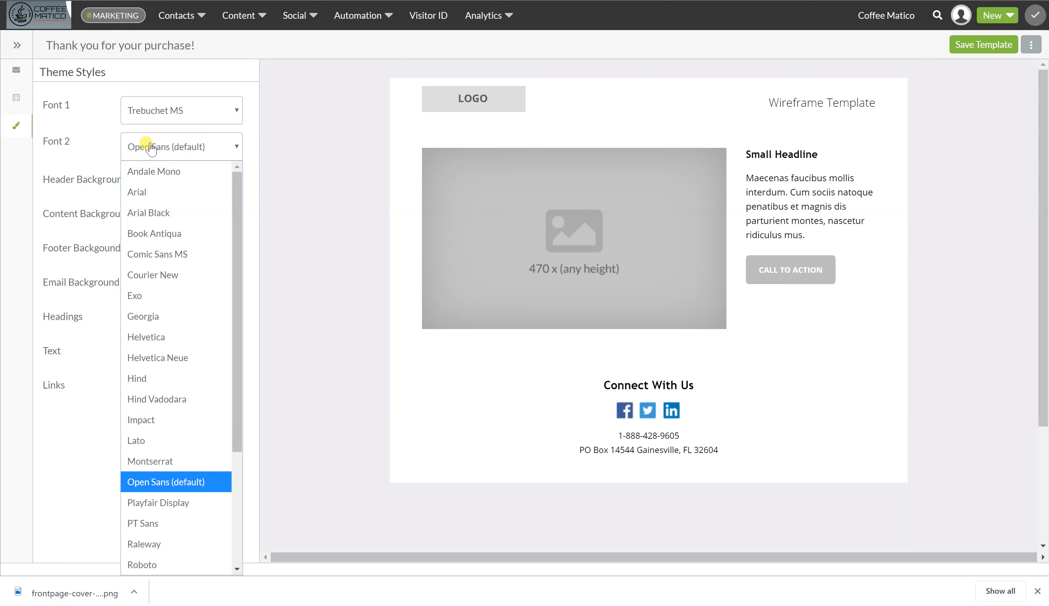
click(177, 362)
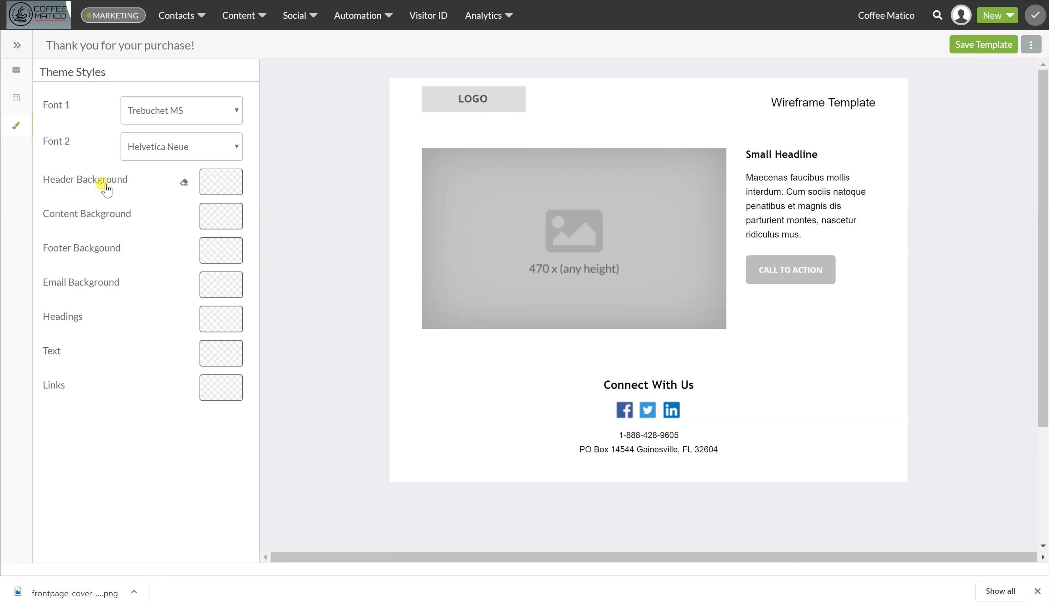
- Set the theme's Header Background to brown 5c3d23 and close the theme styles
click(222, 183)
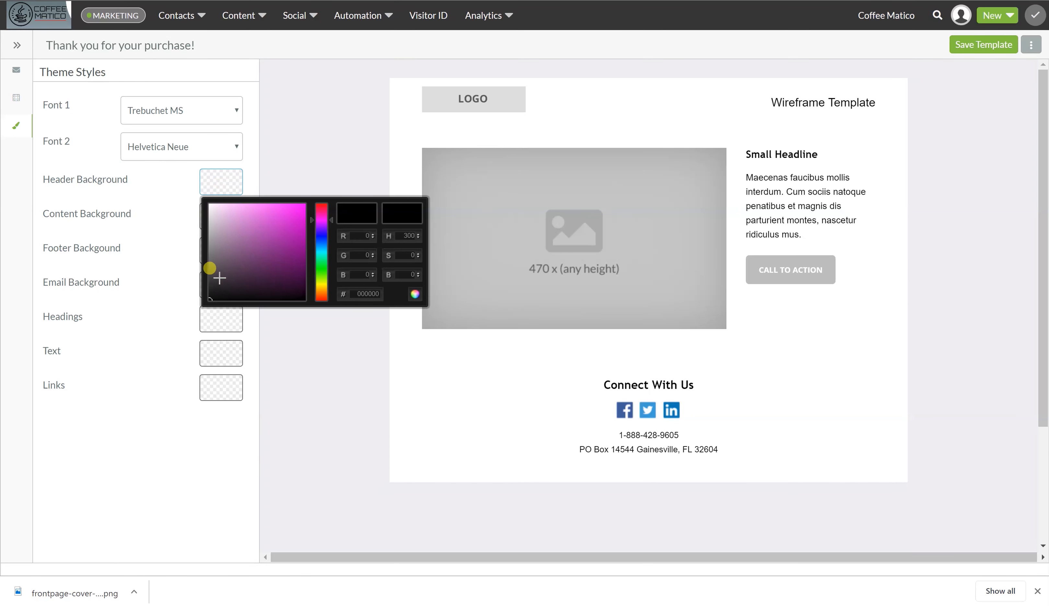
drag(331, 222, 332, 293)
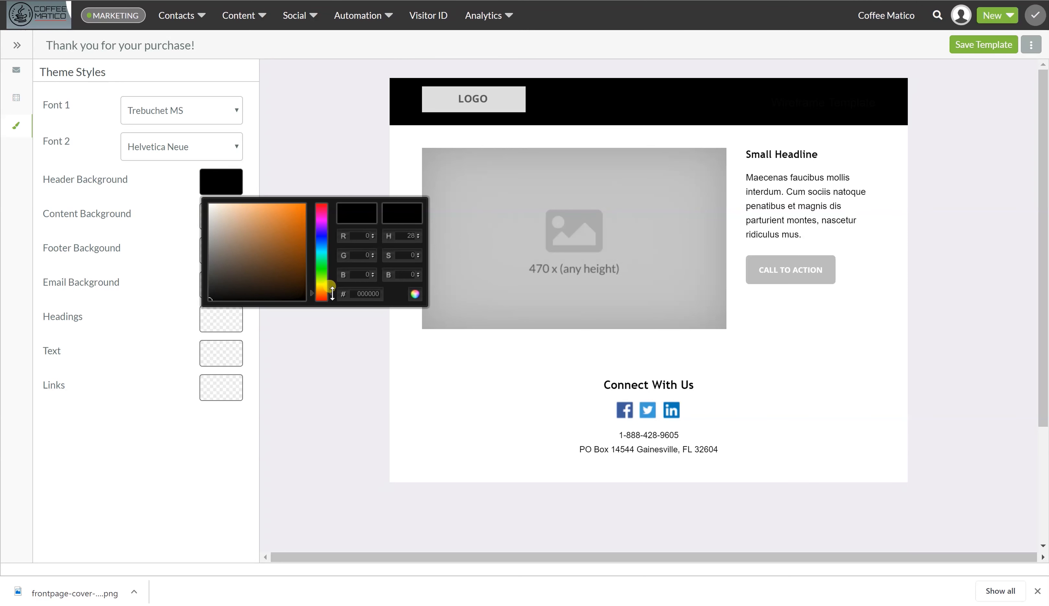
click(268, 266)
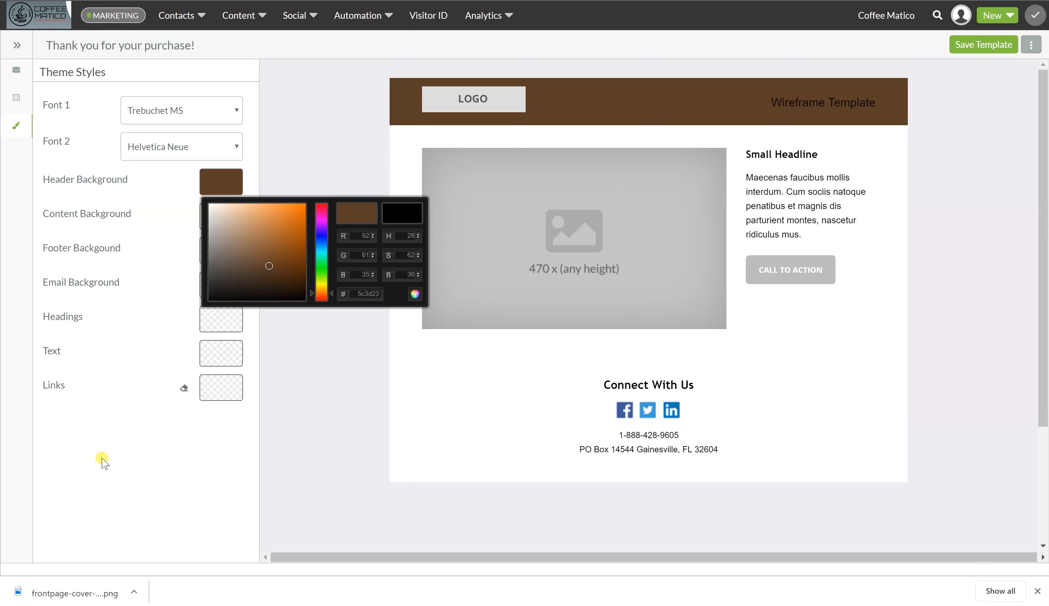
click(127, 463)
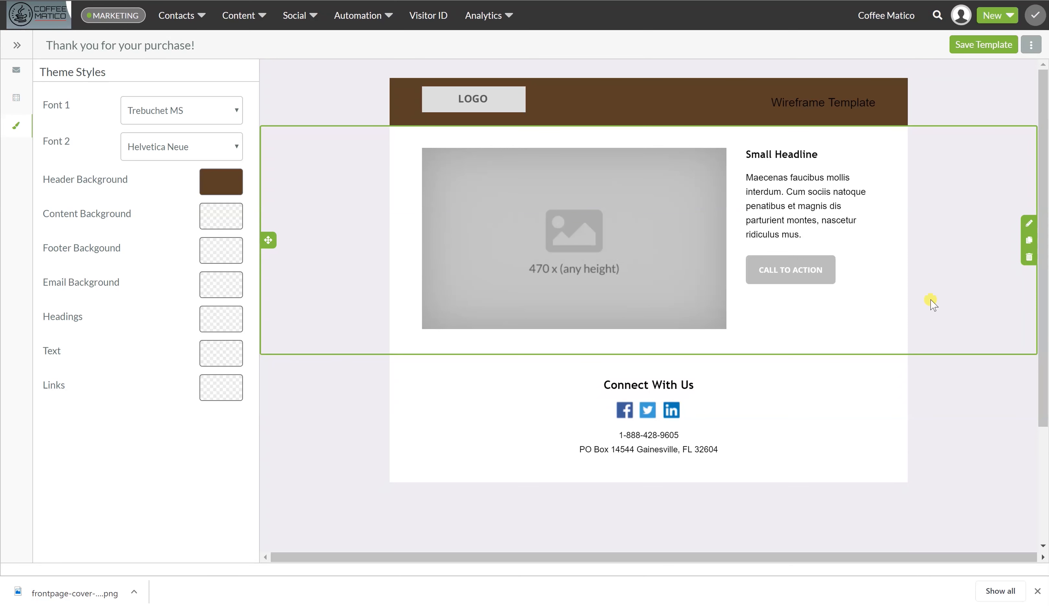
click(16, 126)
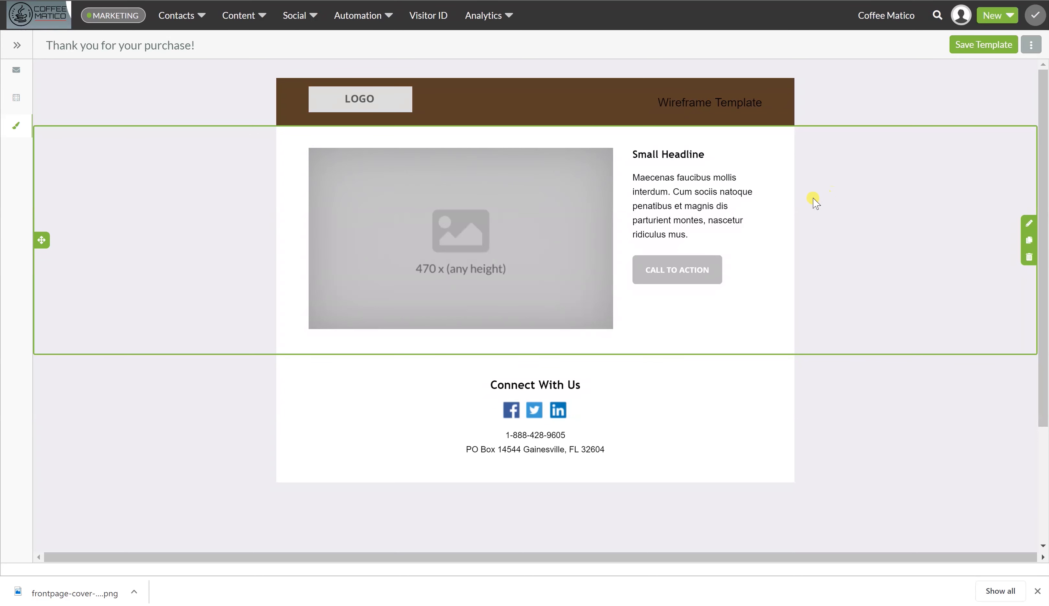
- Upload love coffee.png from the CoffeeMatico folder while choosing a background image for the image and text section
click(1029, 225)
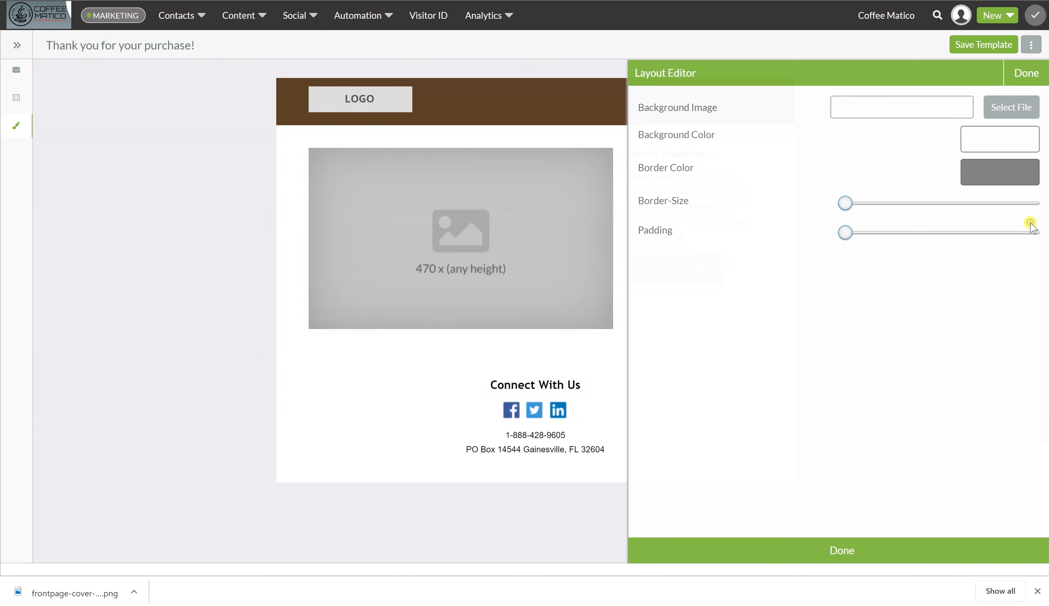
click(1016, 112)
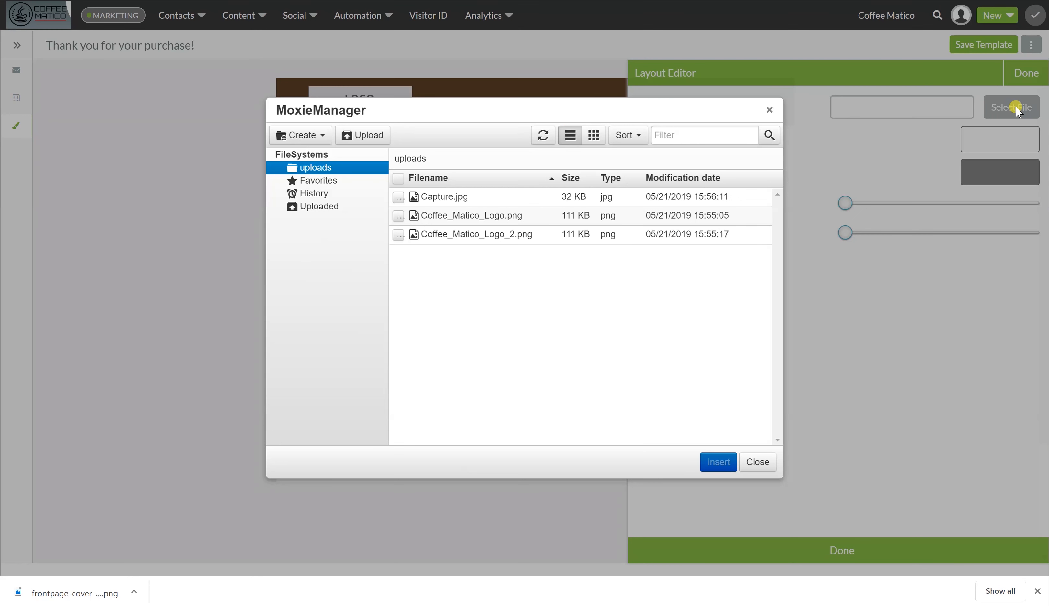
click(372, 136)
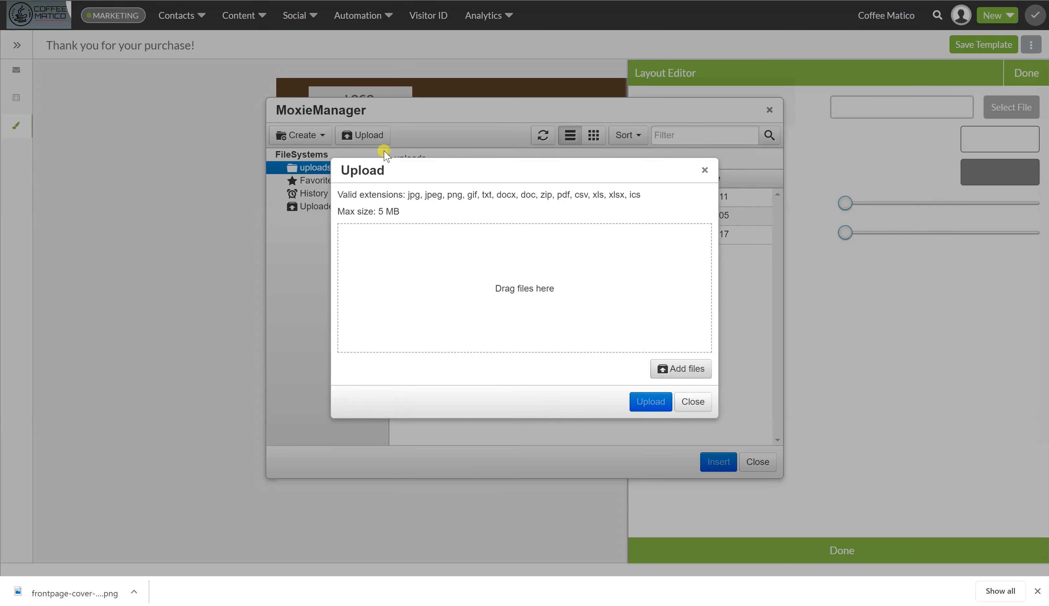
click(666, 370)
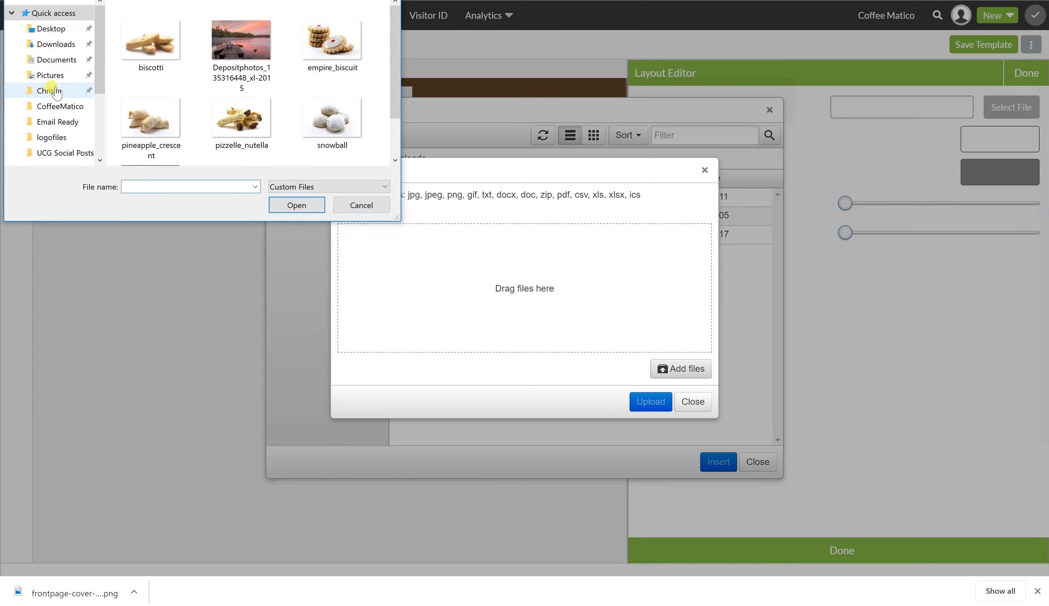
click(53, 107)
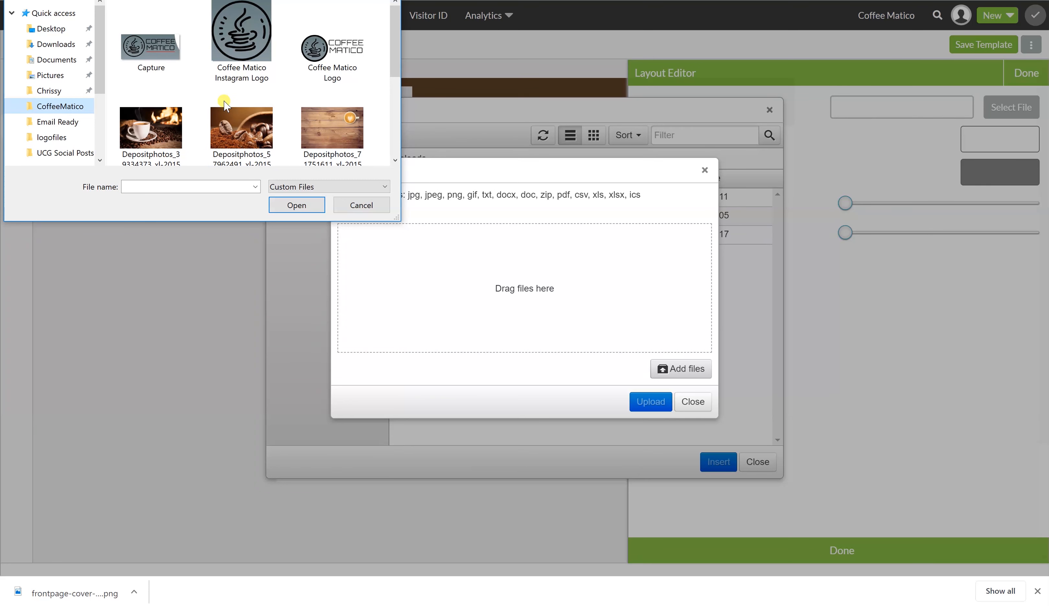
scroll(226, 95, down, 2)
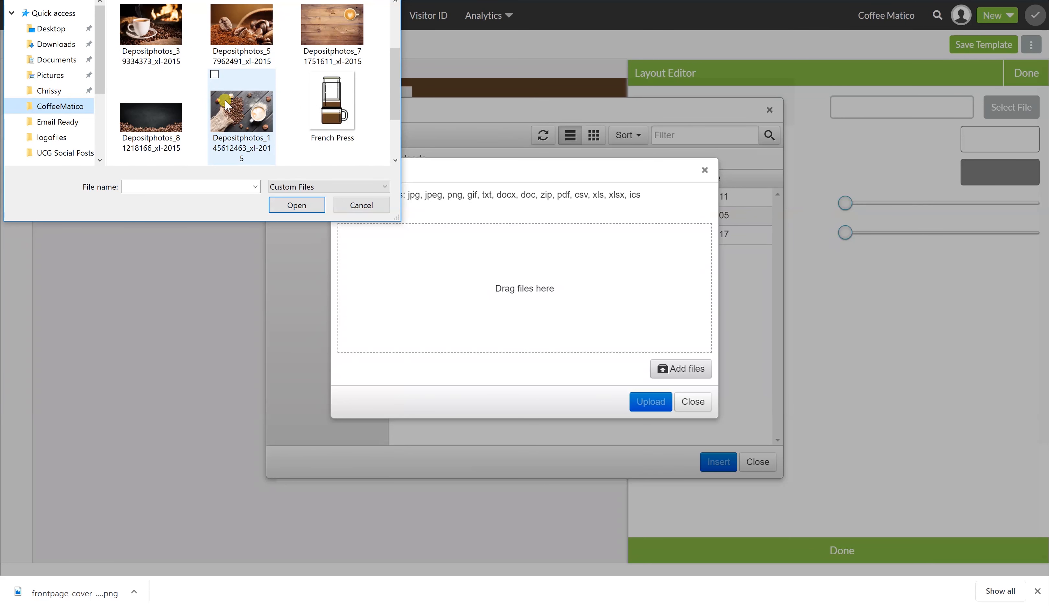
click(150, 112)
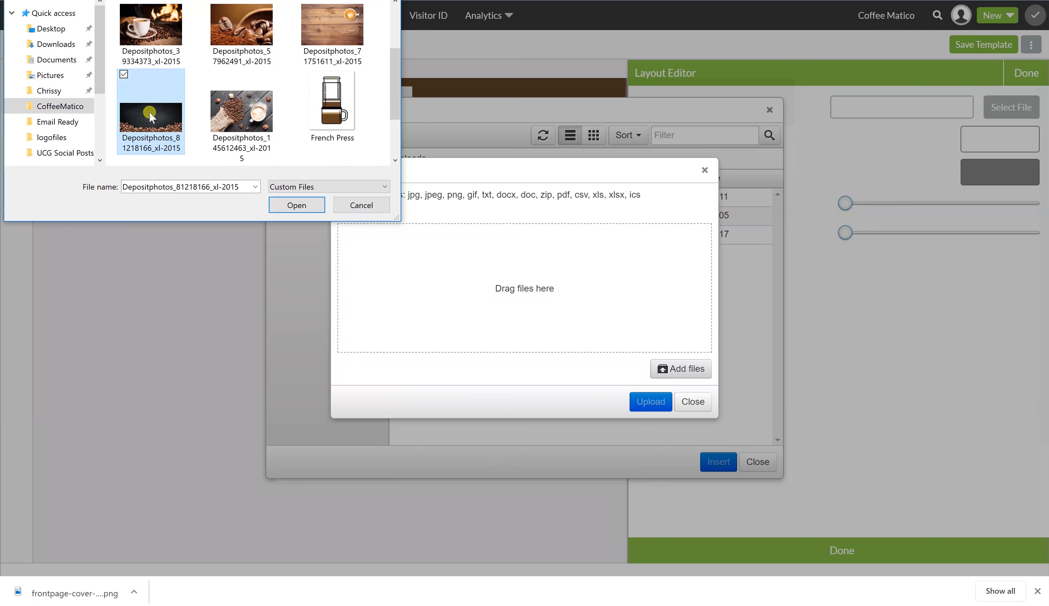
click(306, 205)
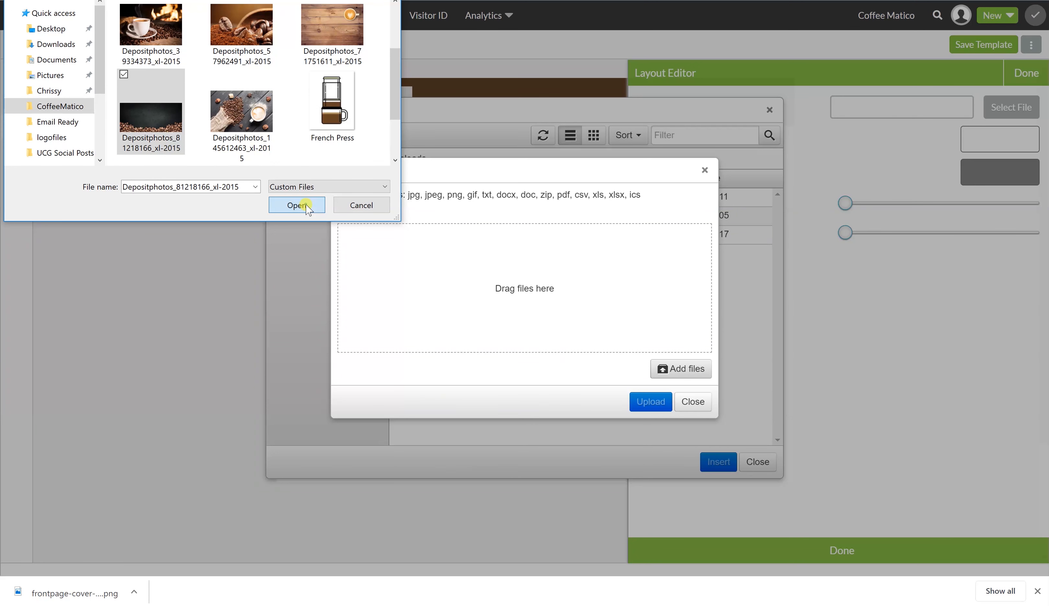
click(287, 210)
click(657, 404)
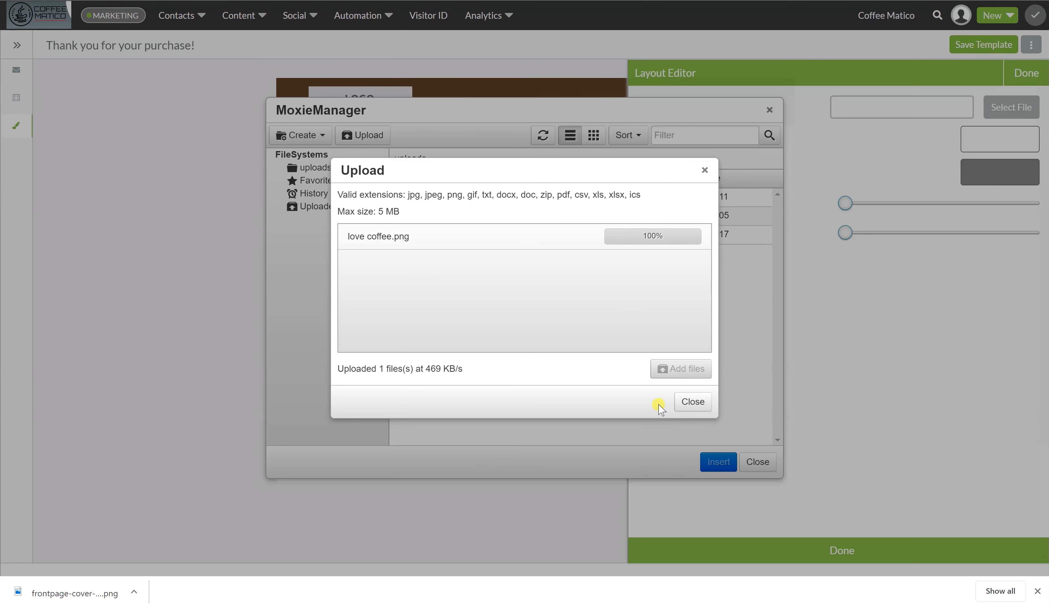
- Insert the uploaded coffee image as the image and text section's background and finish the layout edit
click(684, 416)
click(713, 465)
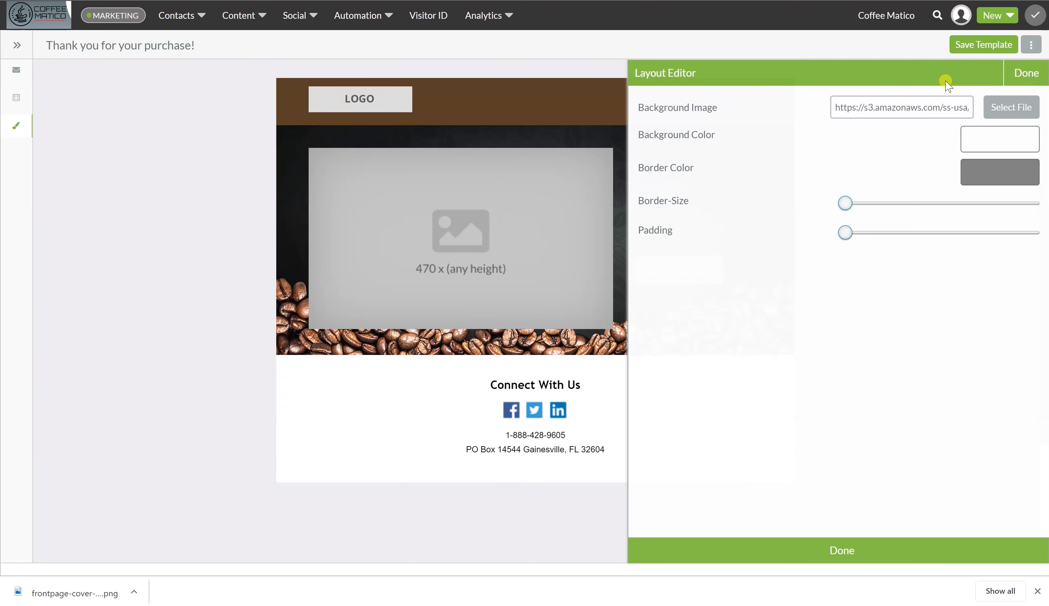
click(1027, 73)
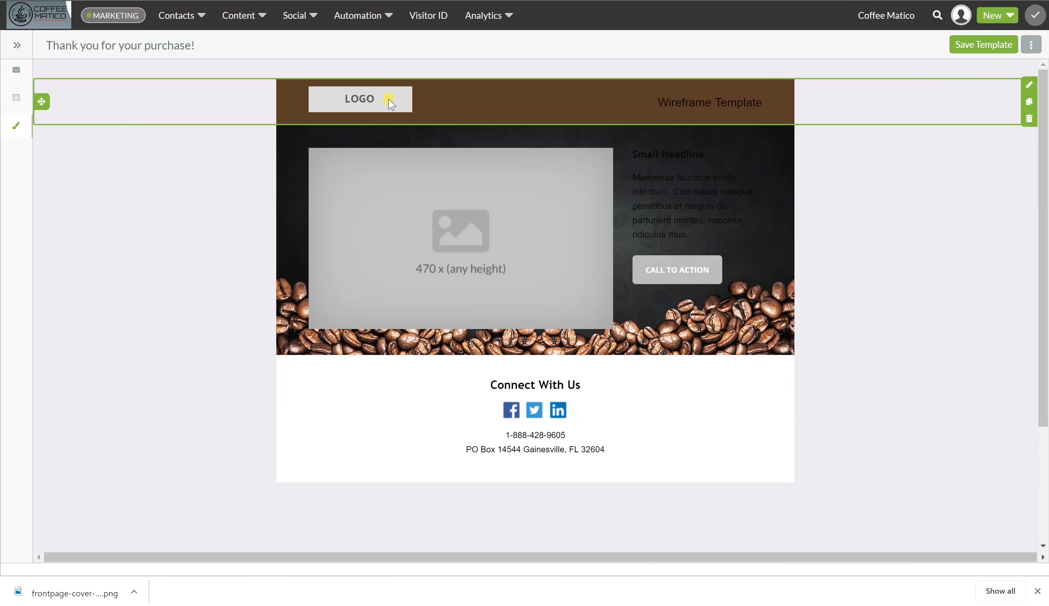
- Insert Coffee_Matico_Logo_2.png from the uploads folder into the header's logo area with a width of 300
click(360, 100)
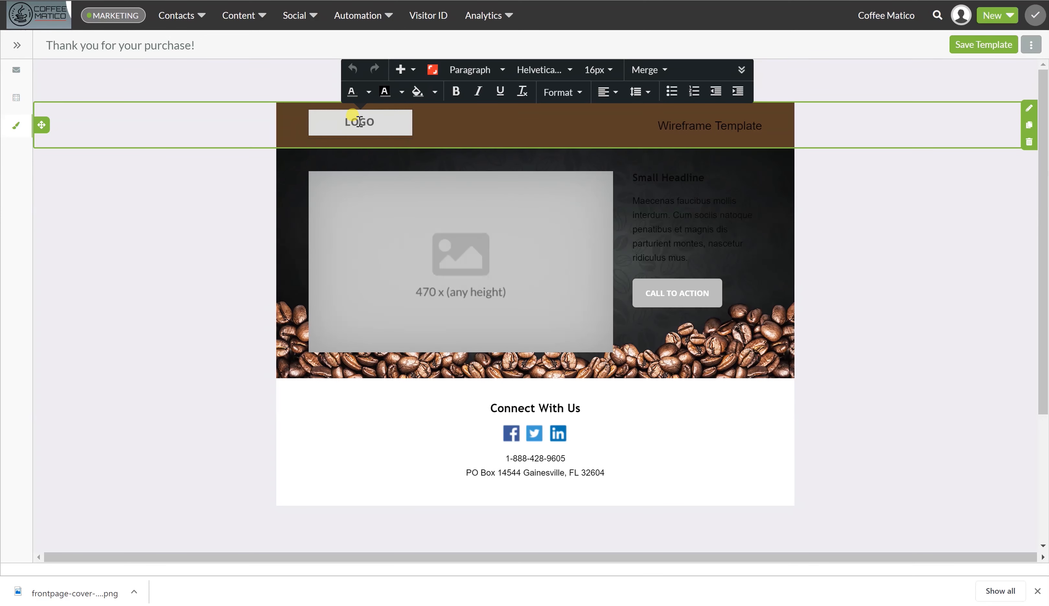
click(401, 70)
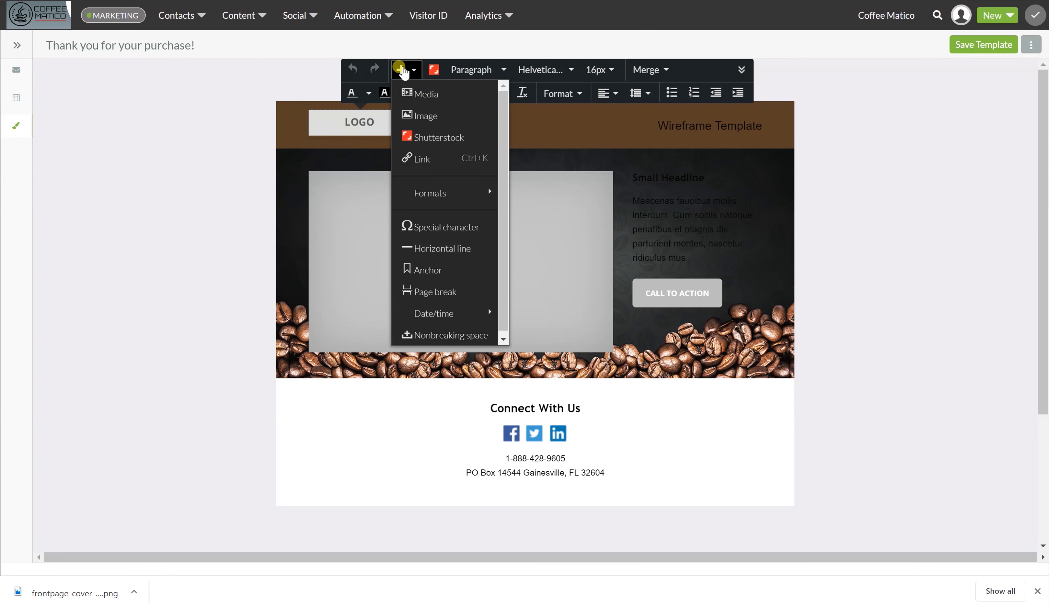
click(417, 115)
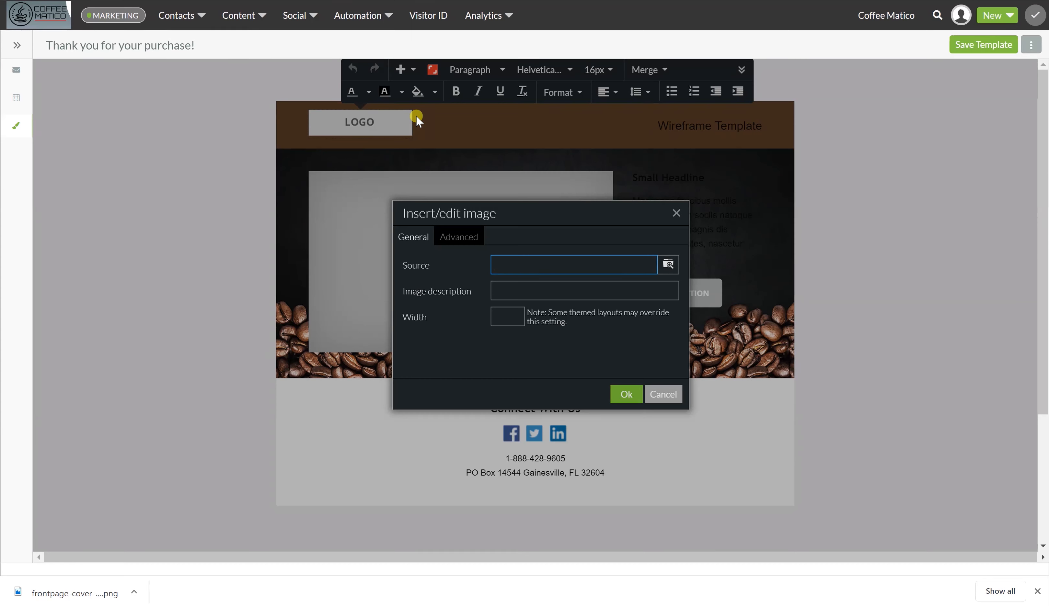
click(665, 266)
click(336, 153)
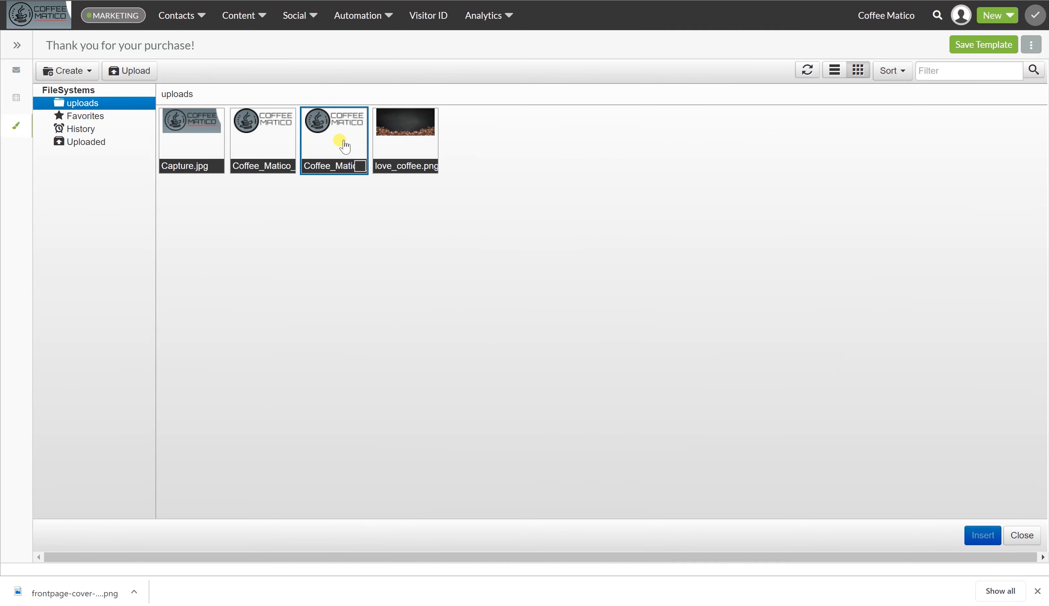
double_click(343, 144)
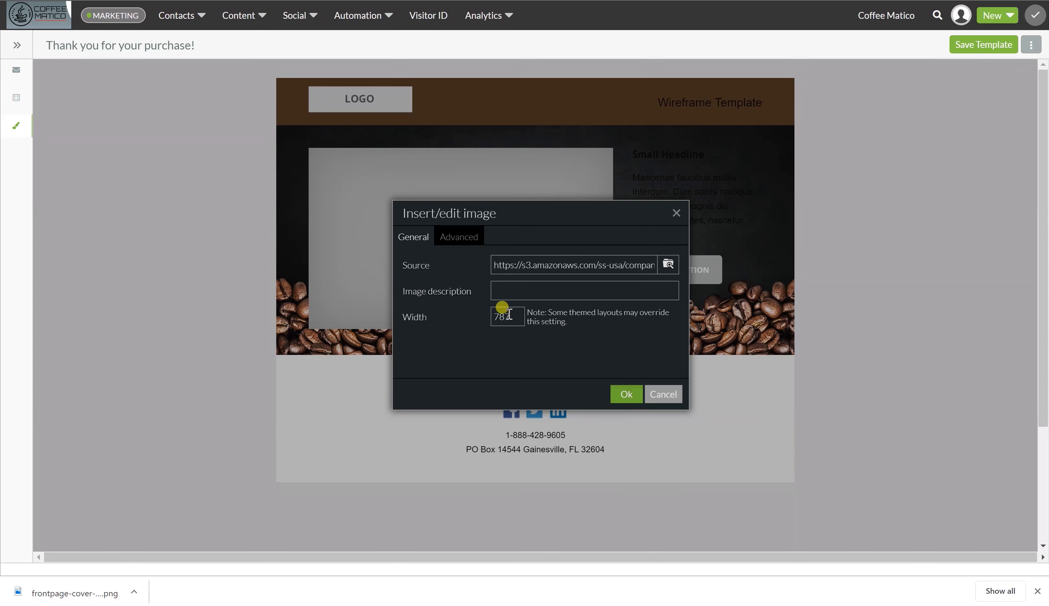
drag(509, 317, 476, 328)
key(BackSpace)
text(300)
click(614, 397)
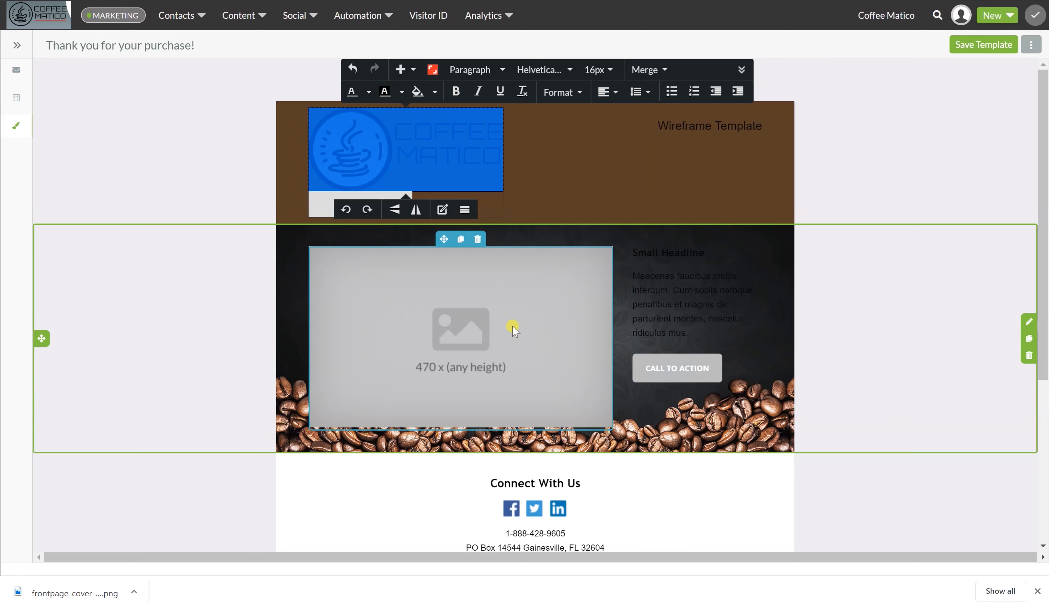
click(829, 304)
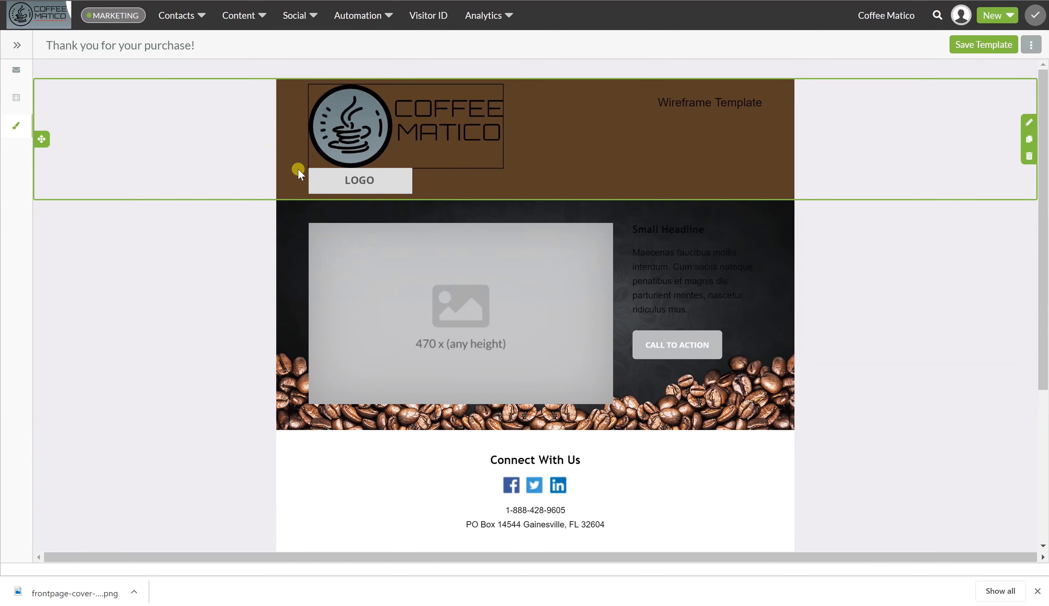
- Delete the grey LOGO placeholder image beneath the Coffee Matico logo in the header
click(397, 182)
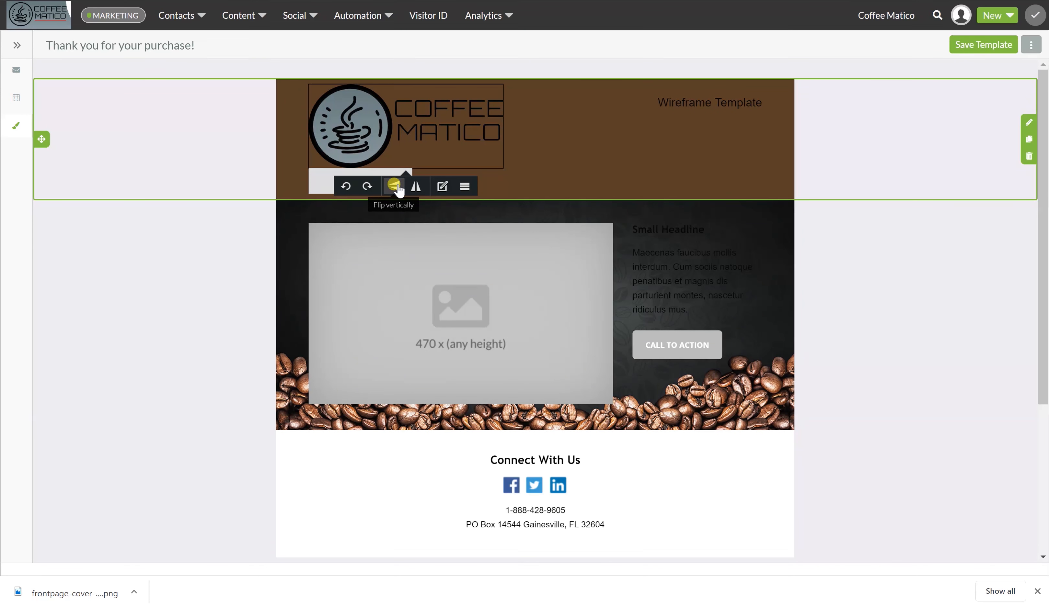
click(313, 183)
click(325, 210)
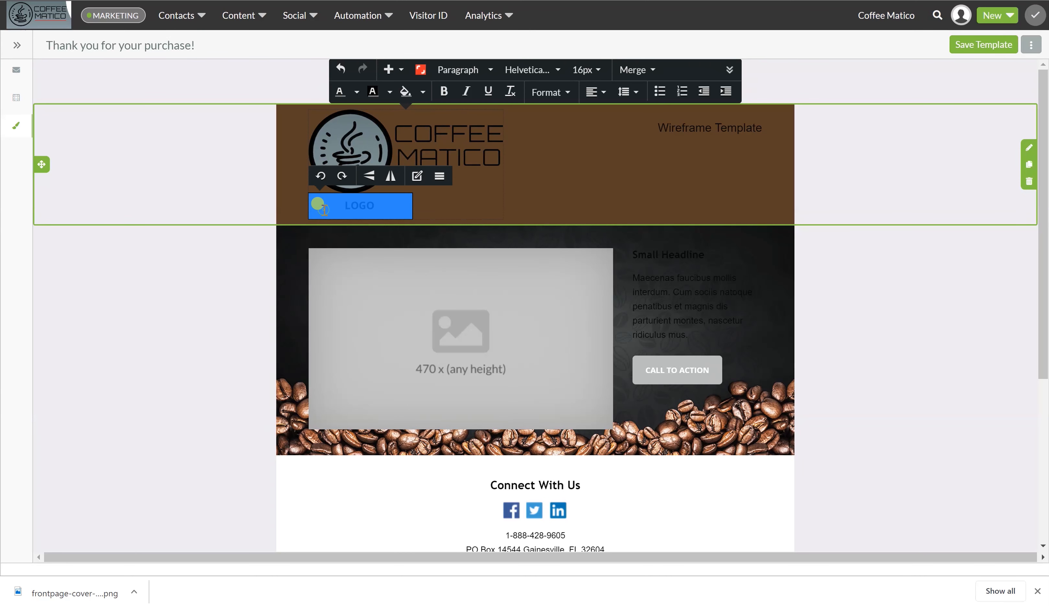
key(Delete)
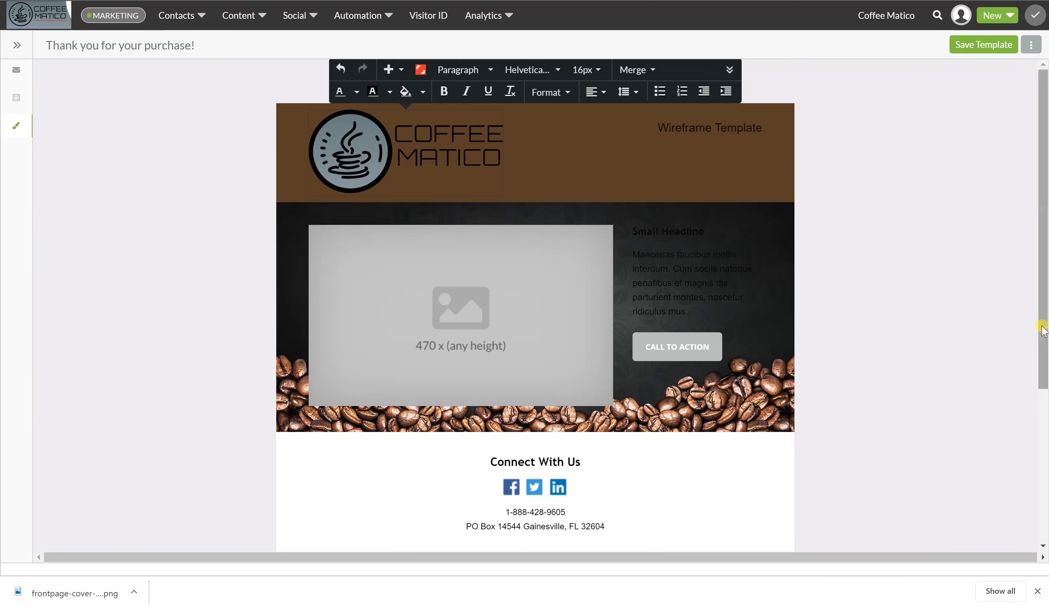
click(856, 149)
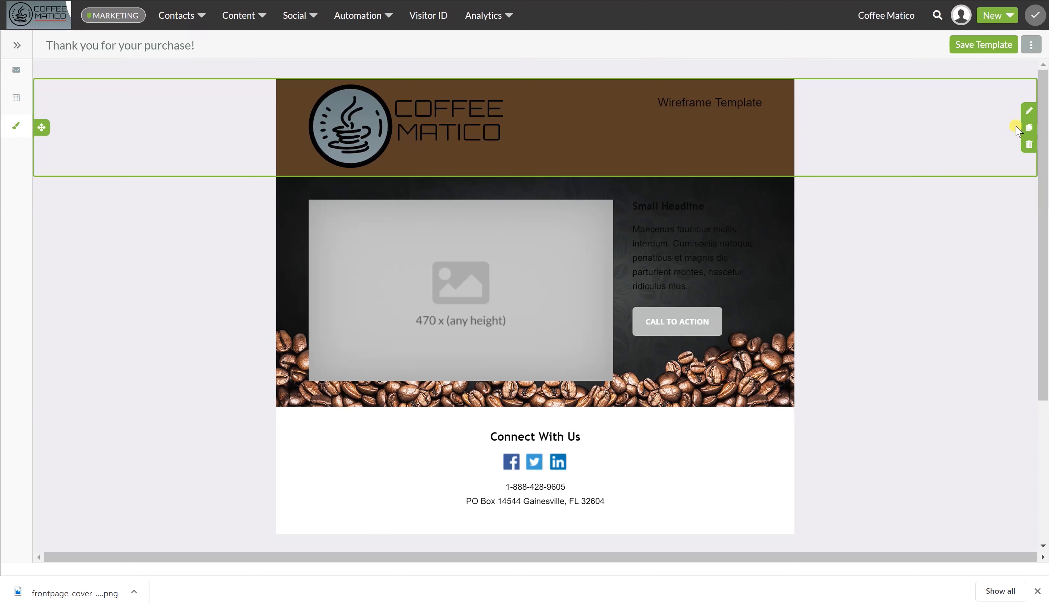
- Add a thin border around the header layout by slightly increasing its border size
click(1028, 111)
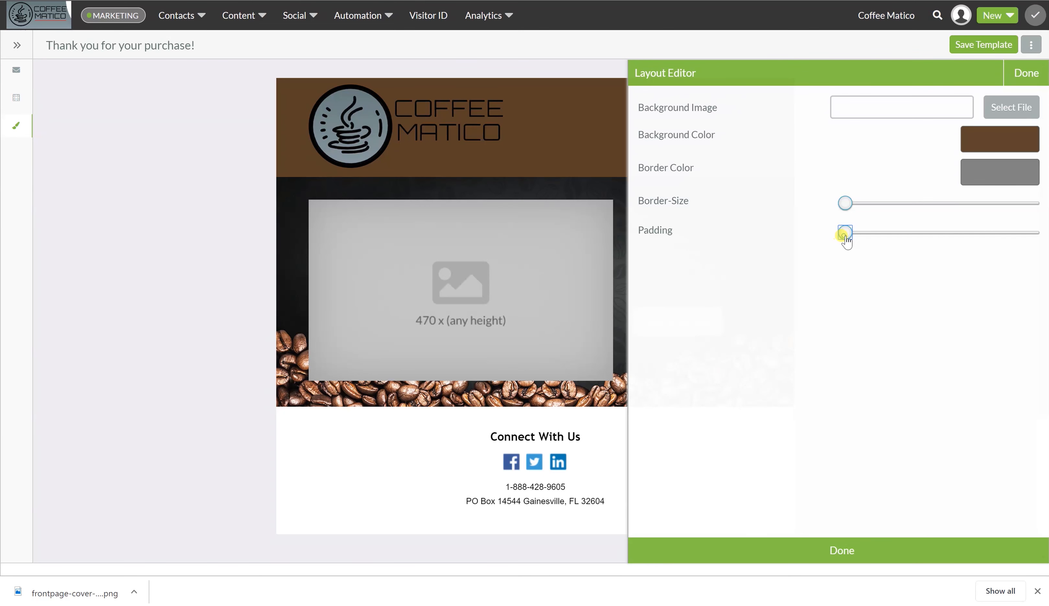
drag(845, 236, 852, 204)
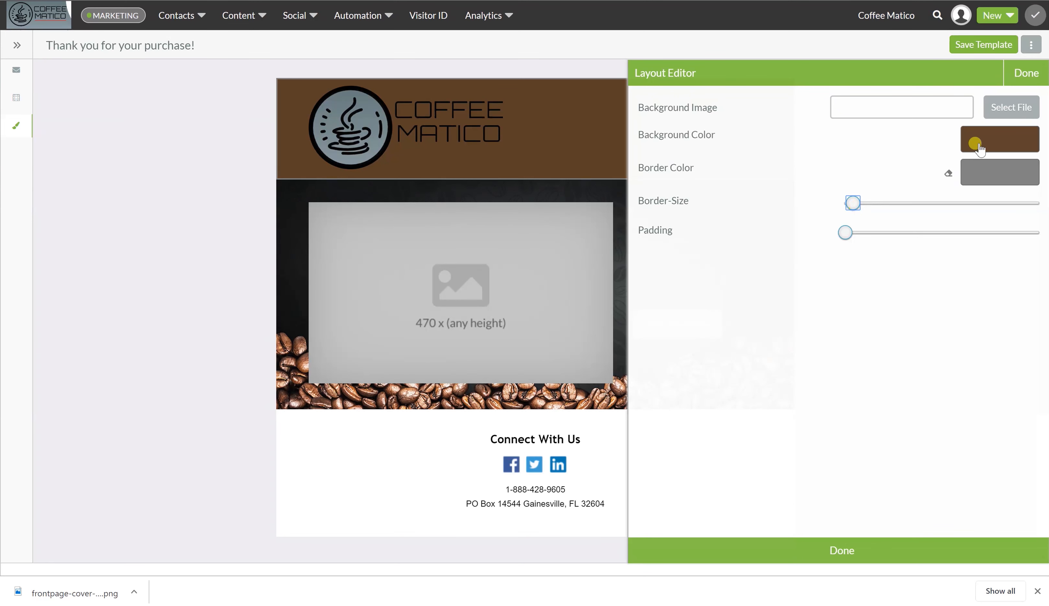
click(1026, 72)
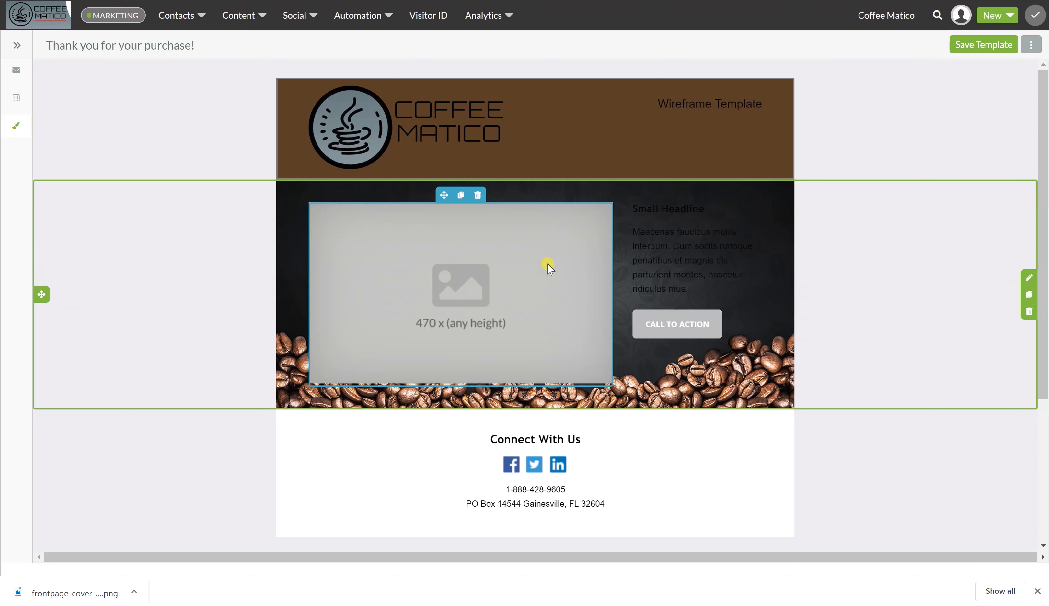
- Change the title of the call-to-action button in the text column to "Register Warranty"
click(690, 324)
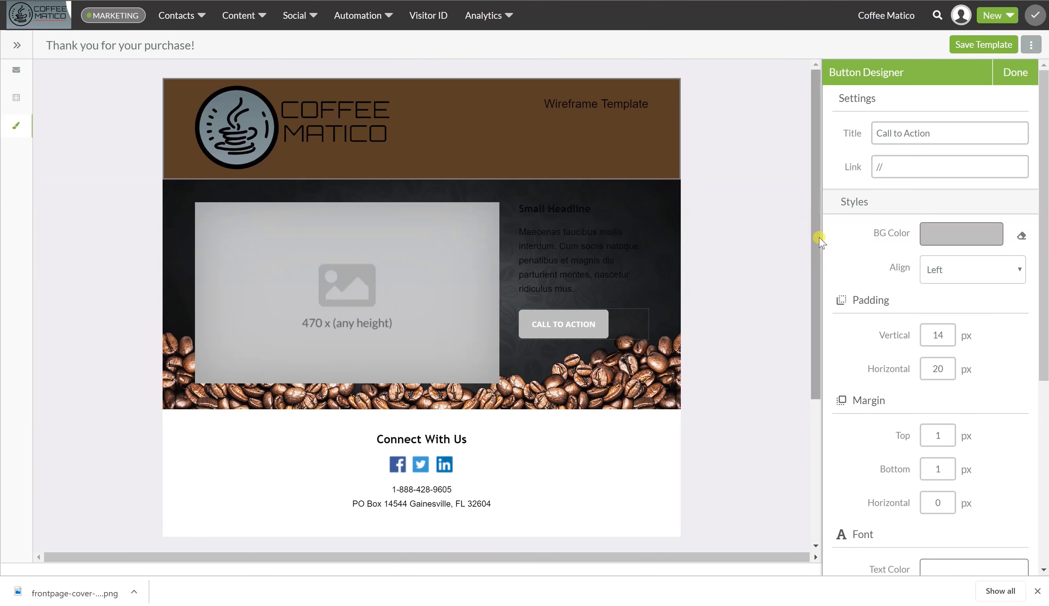
triple_click(939, 133)
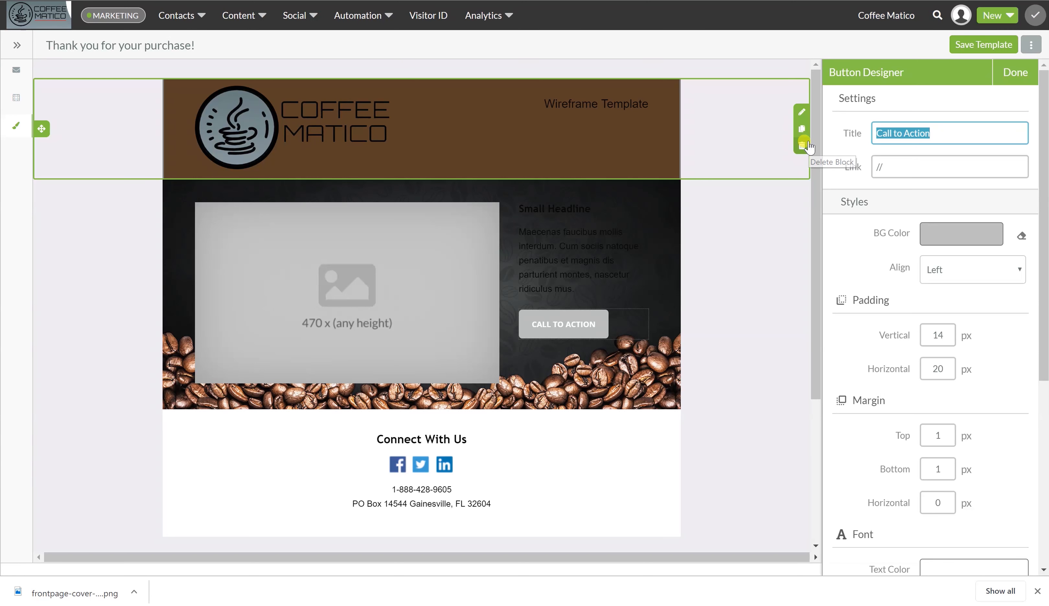
text(Regist)
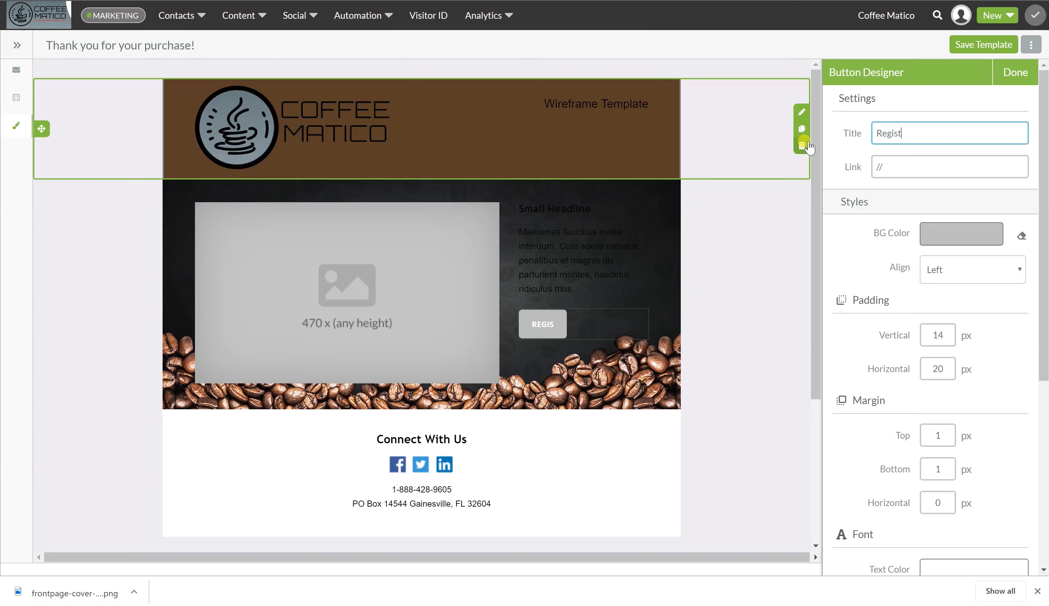
text(er )
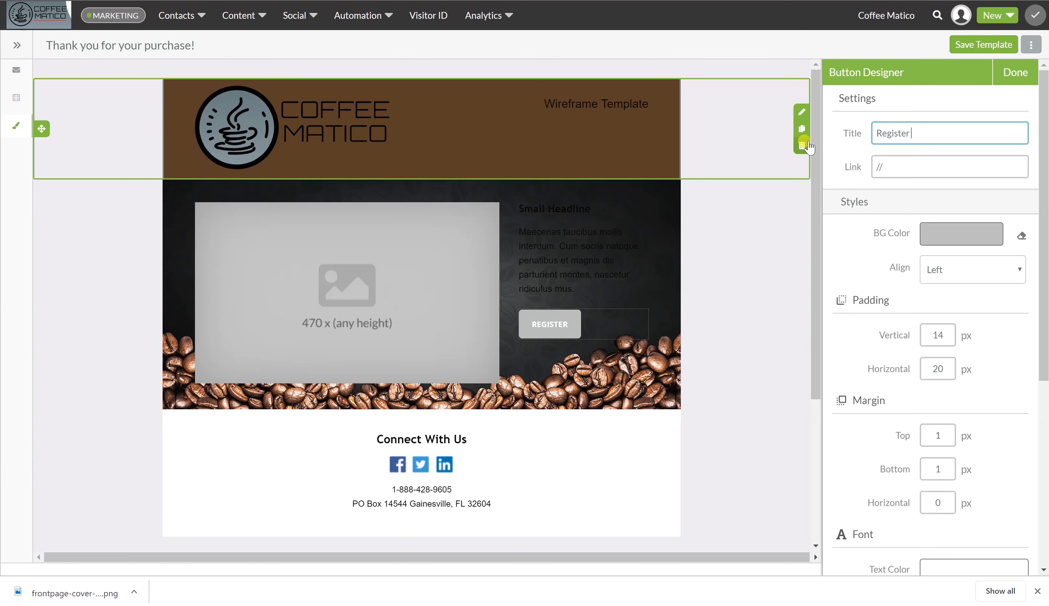
text(Warranty)
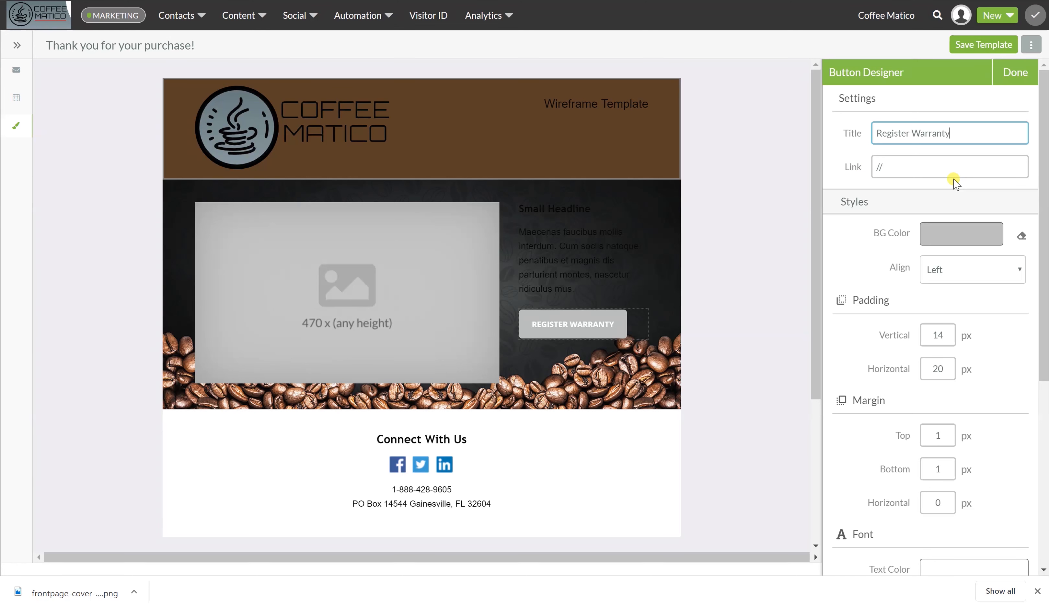
- Set the background color of the Register Warranty button to dark brown (#4a392a)
click(940, 234)
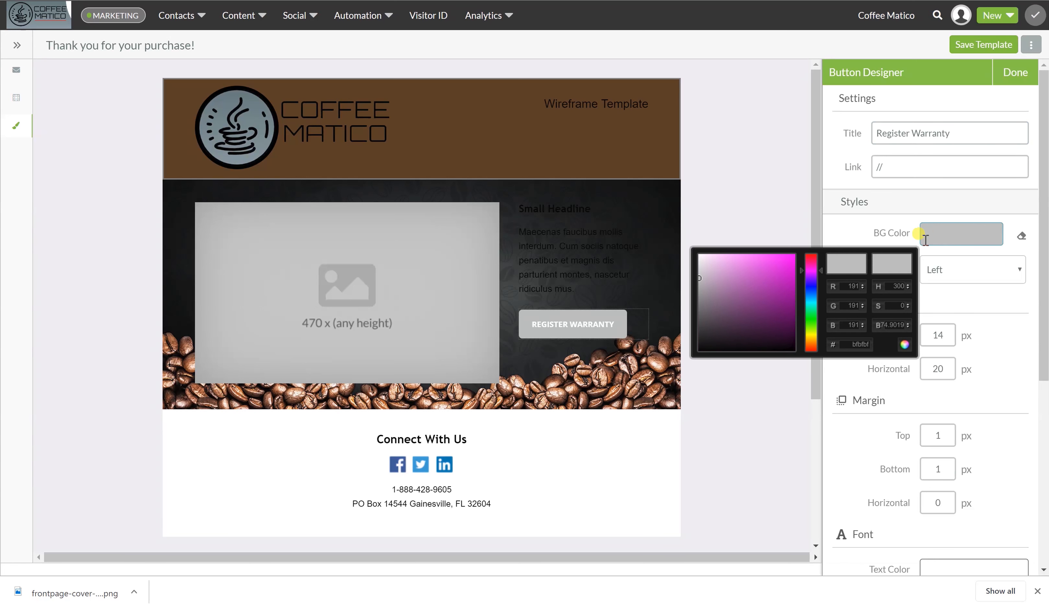
drag(824, 272, 827, 310)
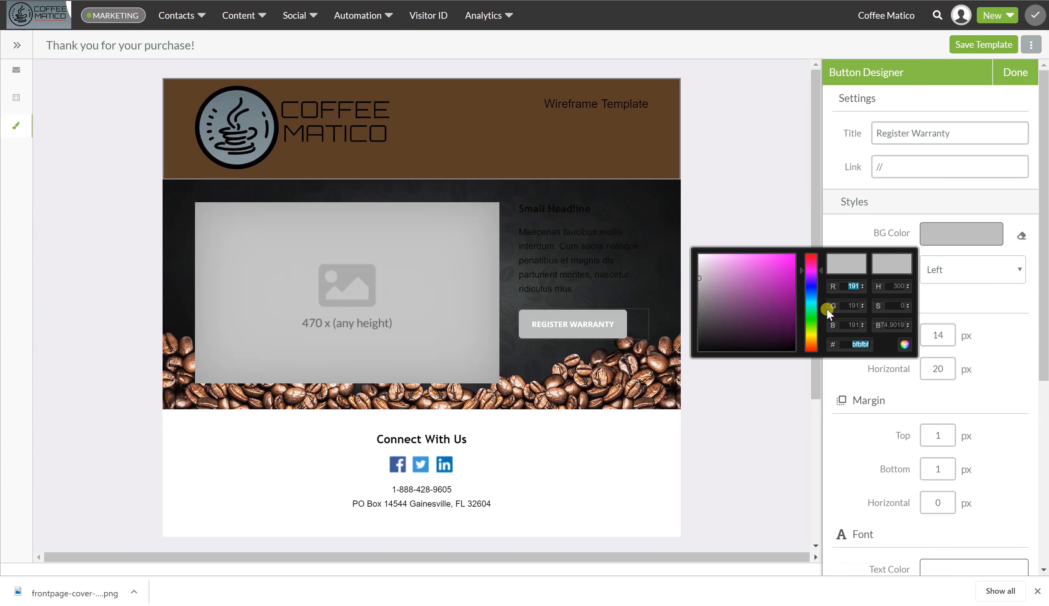
drag(819, 271, 819, 344)
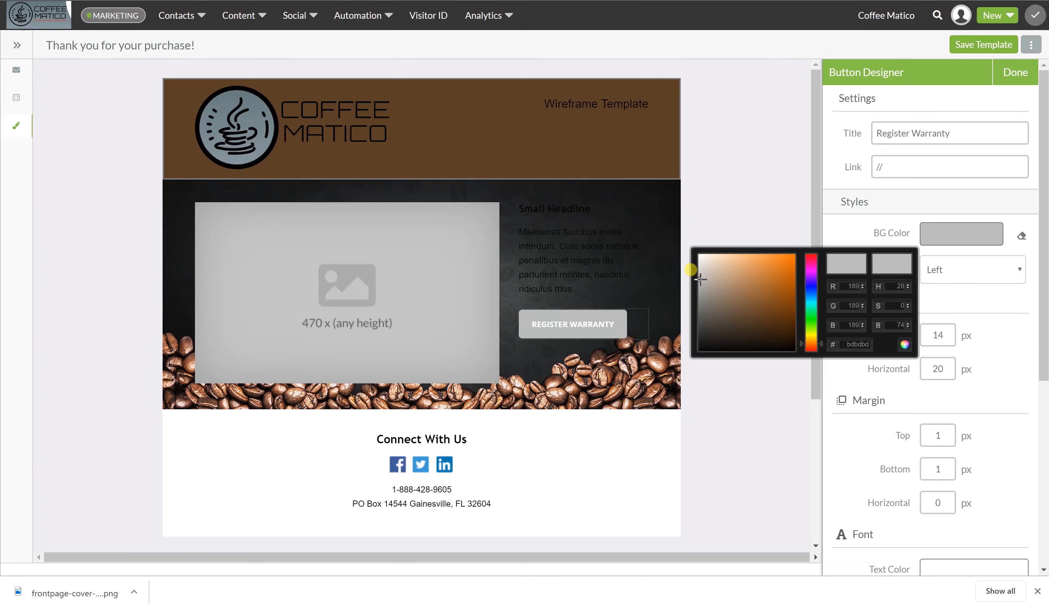
mouse_move(698, 275)
mouse_down()
mouse_move(753, 332)
mouse_move(740, 324)
mouse_up()
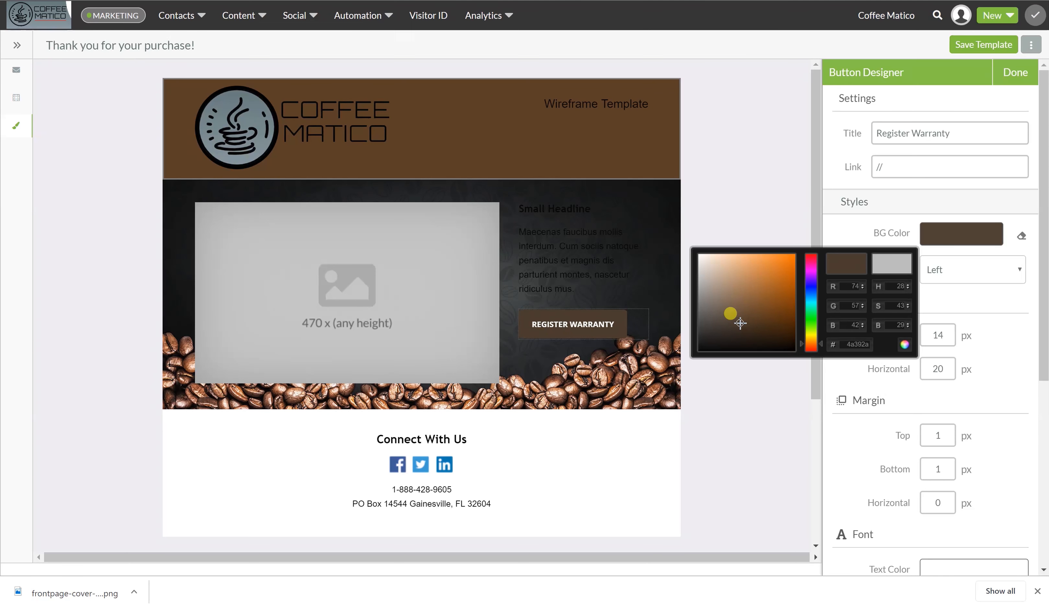
click(747, 227)
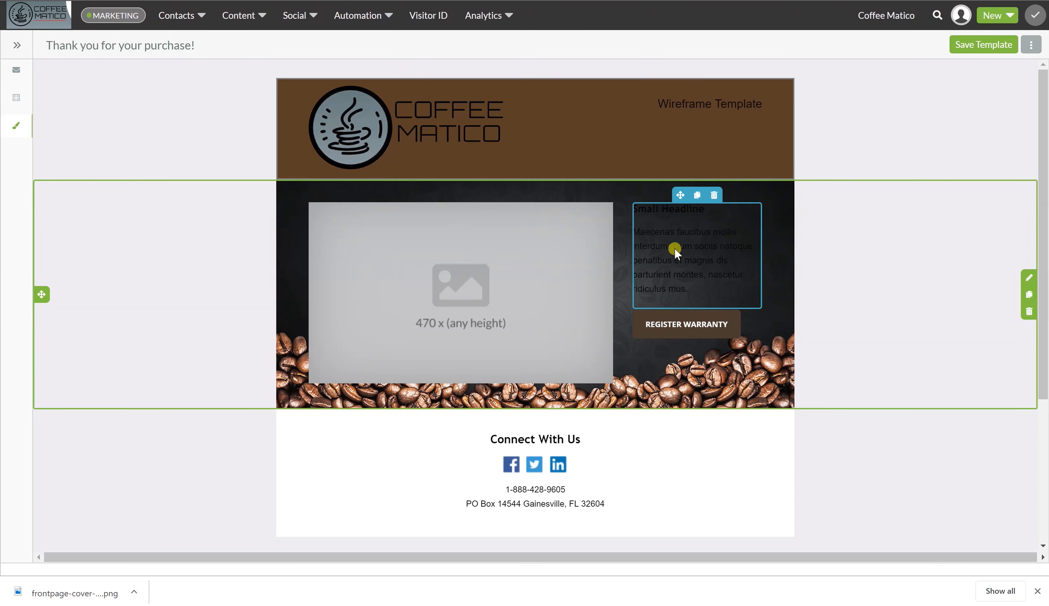
- Recolor the whole placeholder paragraph under the small headline to white
click(675, 249)
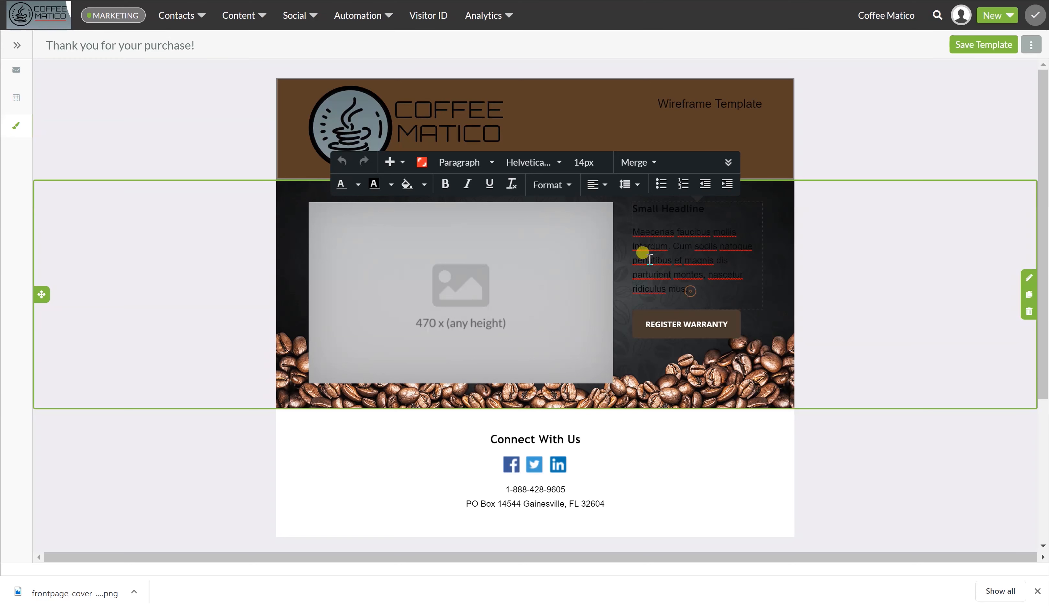
right_click(632, 227)
click(632, 223)
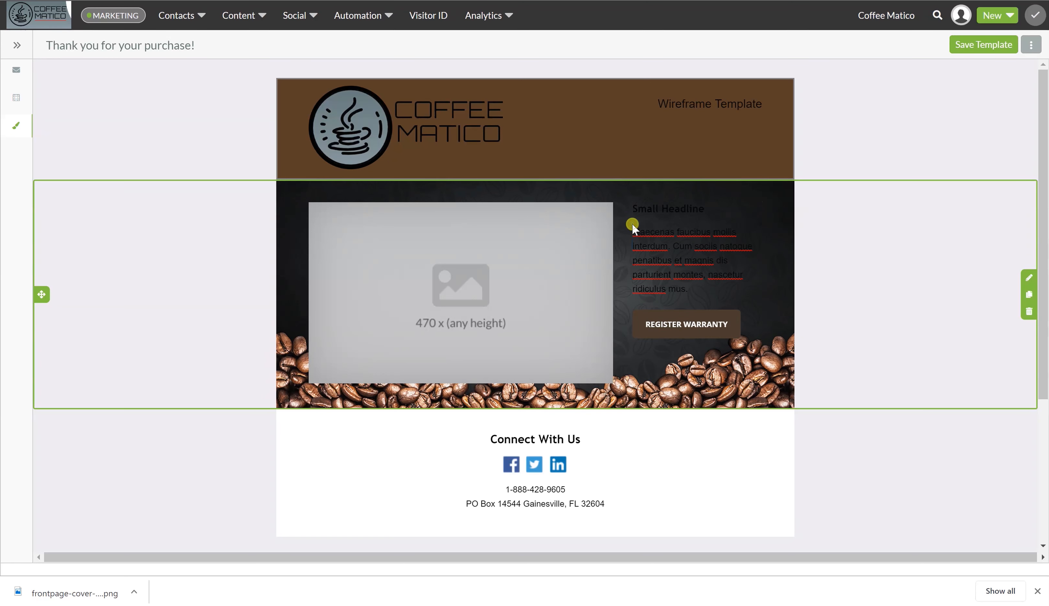
double_click(638, 230)
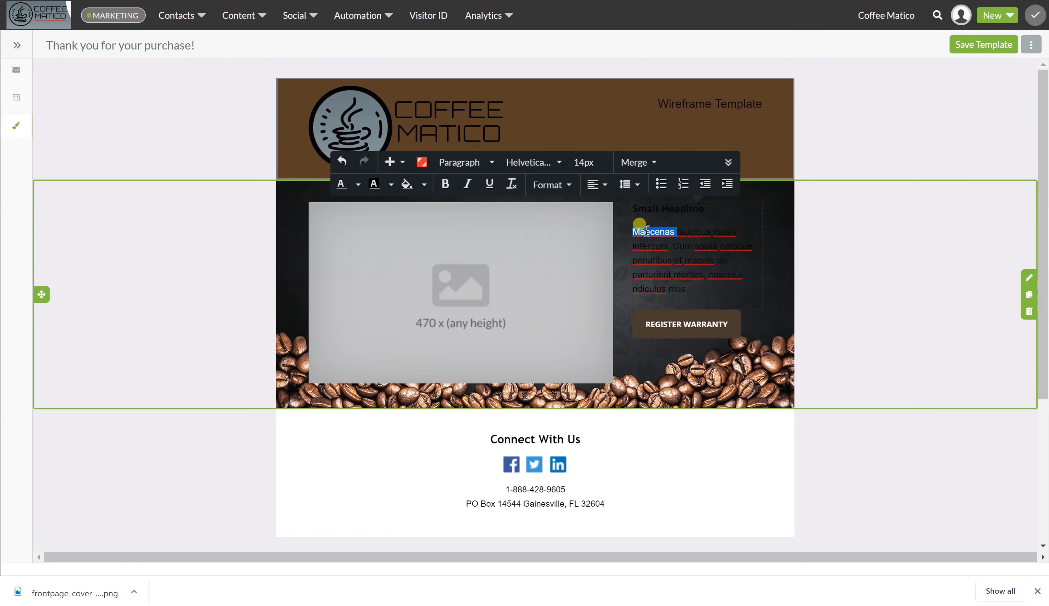
key(shift+Down)
key(shift+Down)
key(shift+Down)
key(shift+Down)
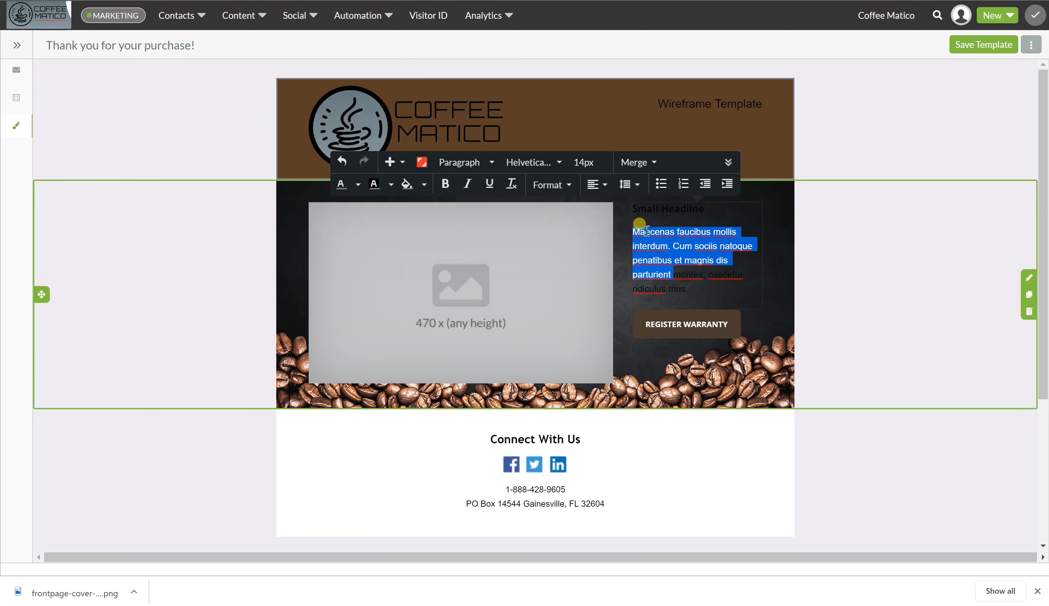
key(shift+End)
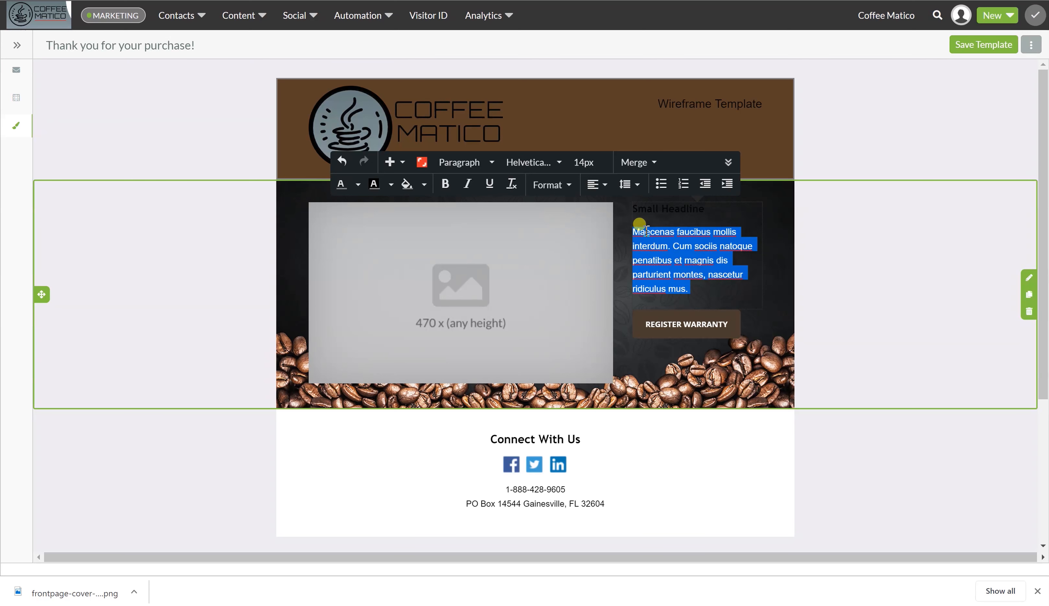
click(354, 185)
click(390, 244)
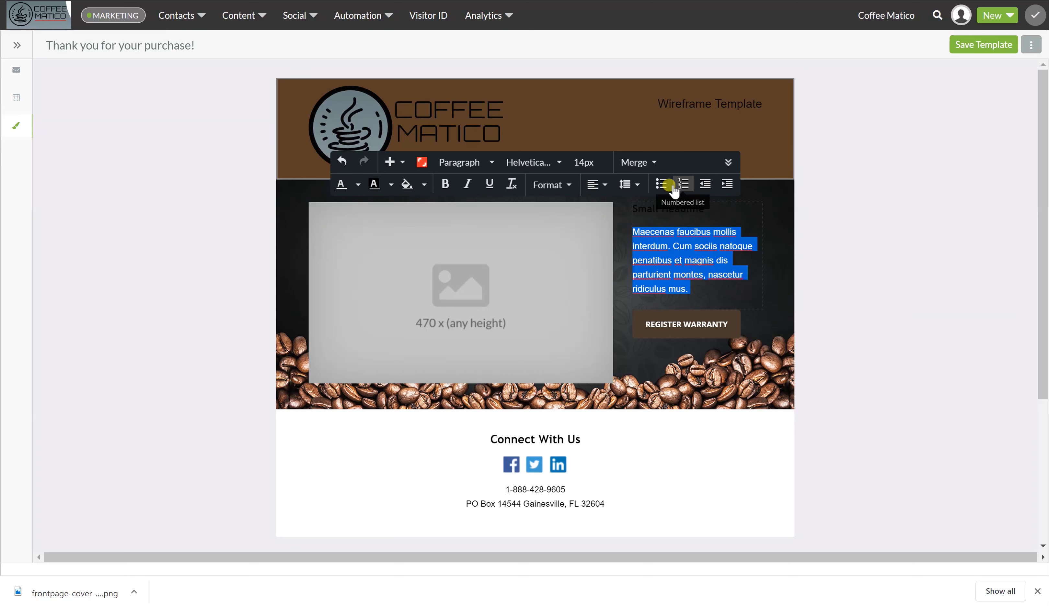
- Replace the placeholder paragraph with "Thank you for choosing Coffee Matico! We're happy to share our love of coffee with you. Please register your product below."
text(T)
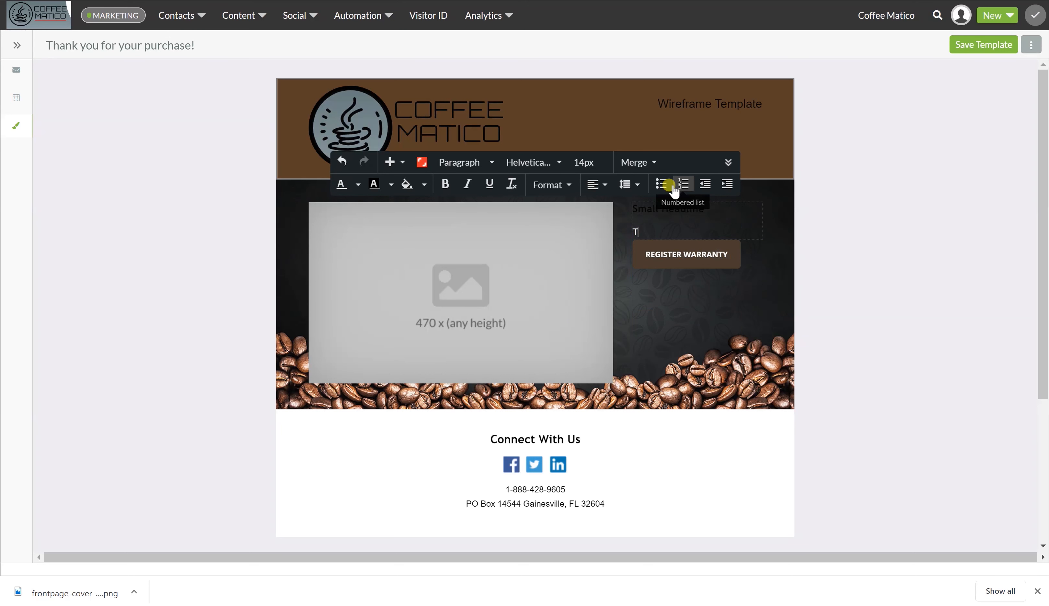
text(hank you for choosing Coffee)
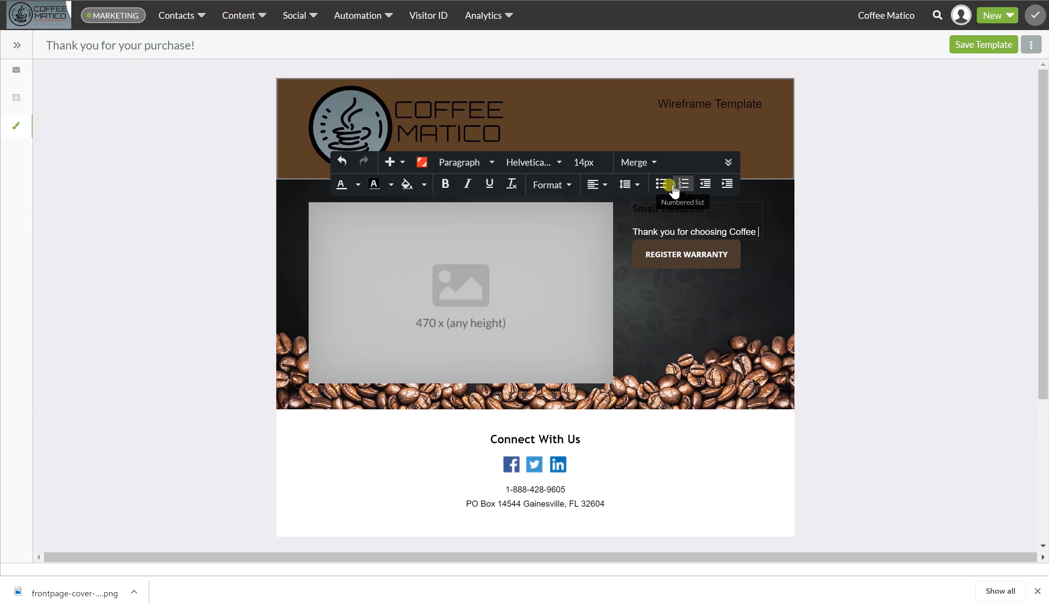
text( Matico)
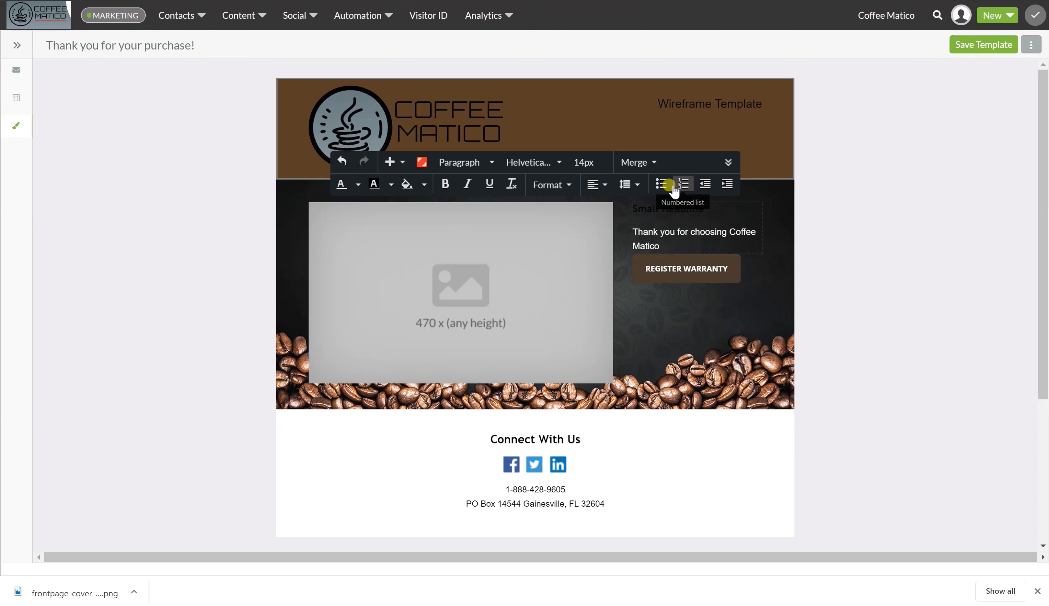
text(! We're happy to)
text(share our )
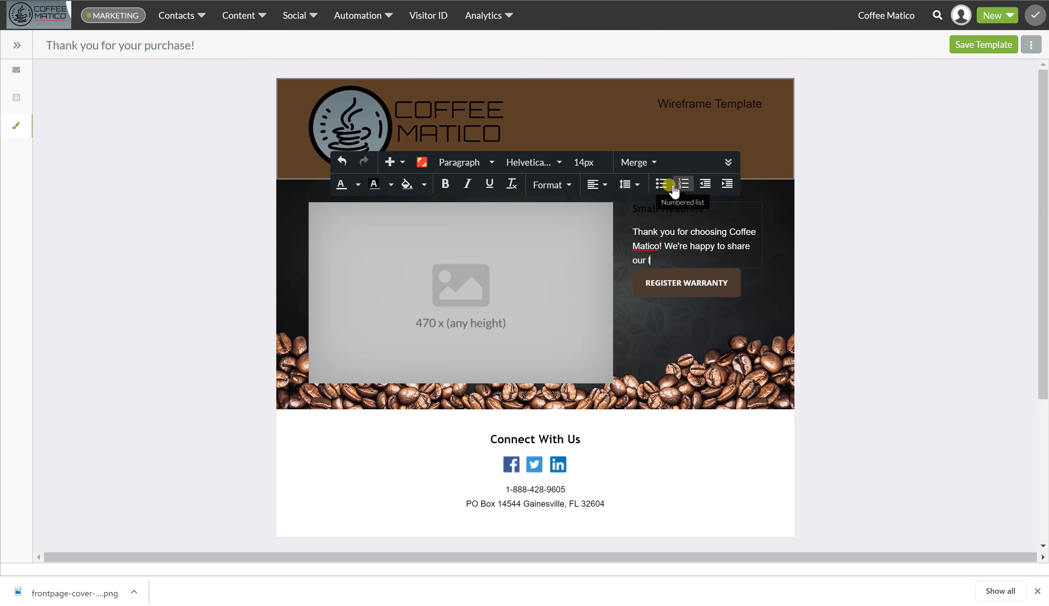
text(love o)
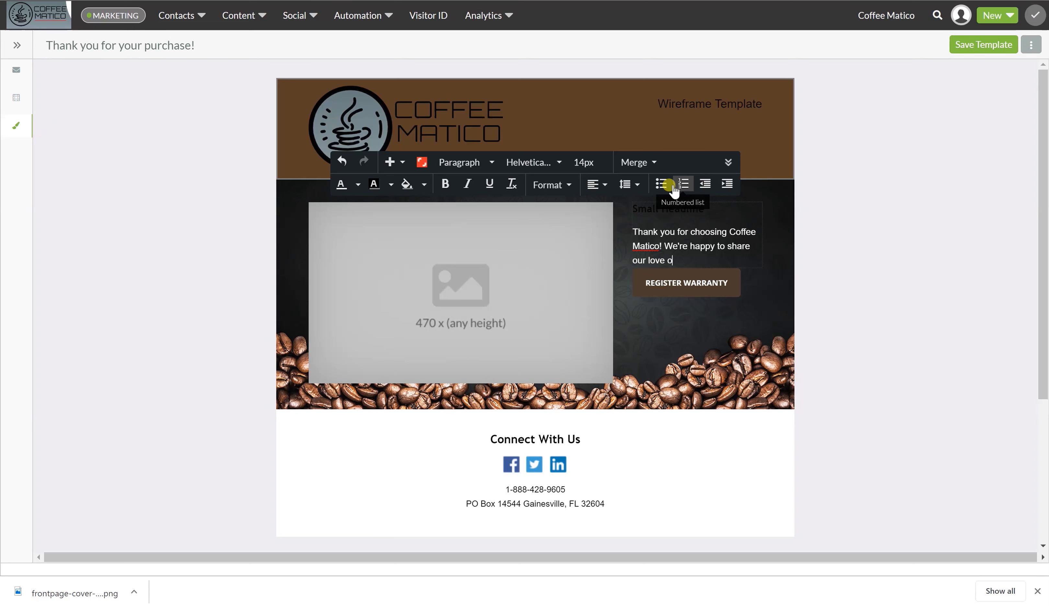
text(f coffee)
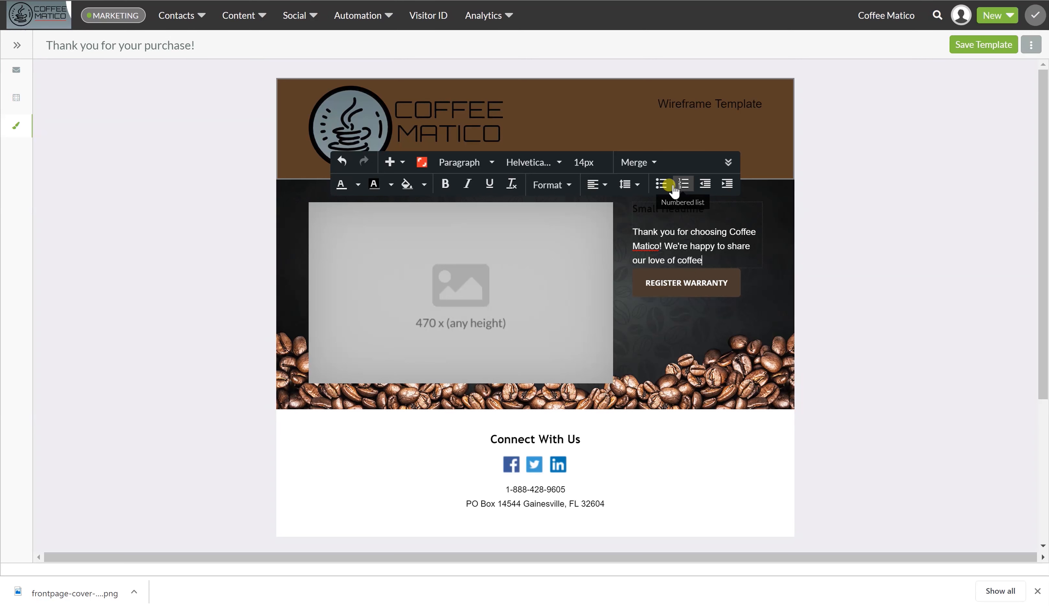
text( with you. Please)
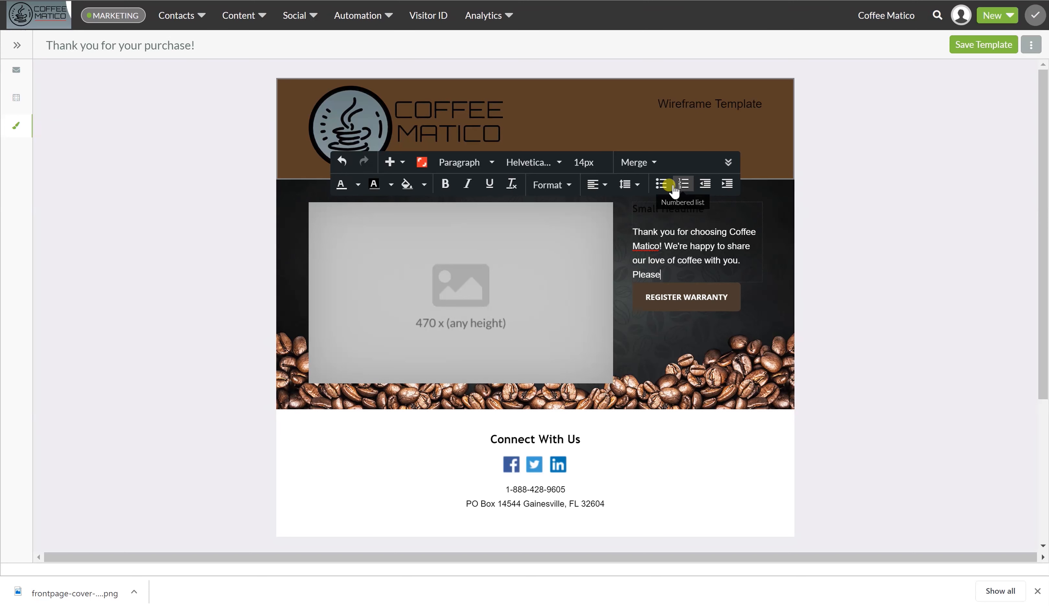
text( regis)
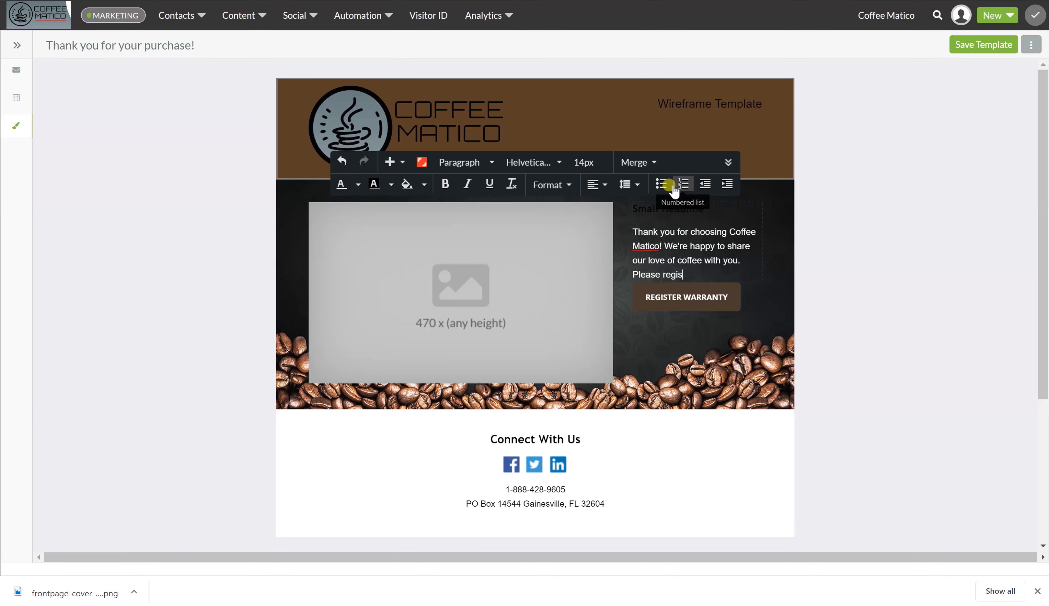
text(ter your )
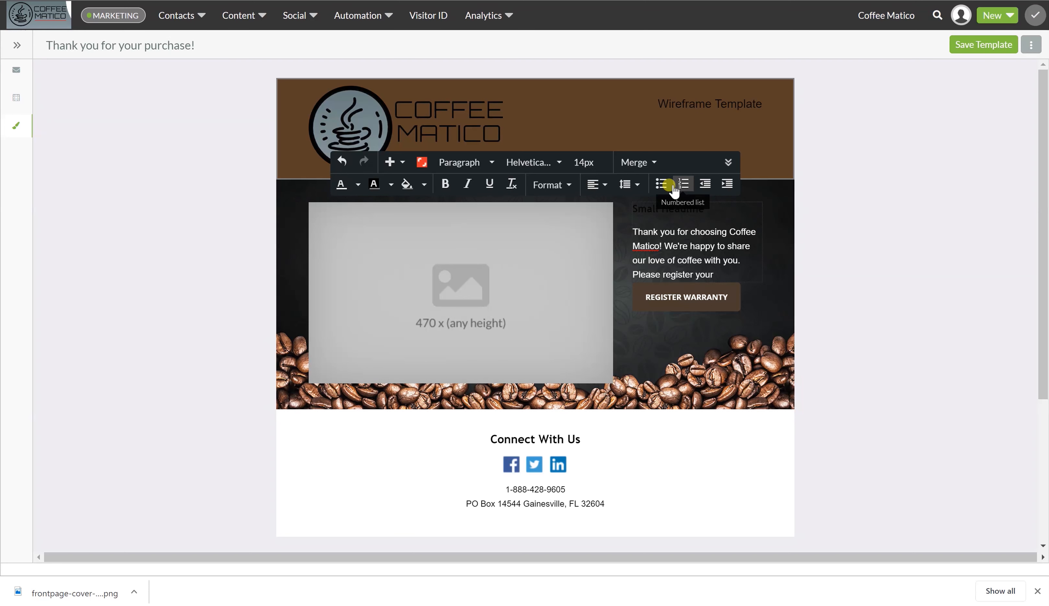
text(prod)
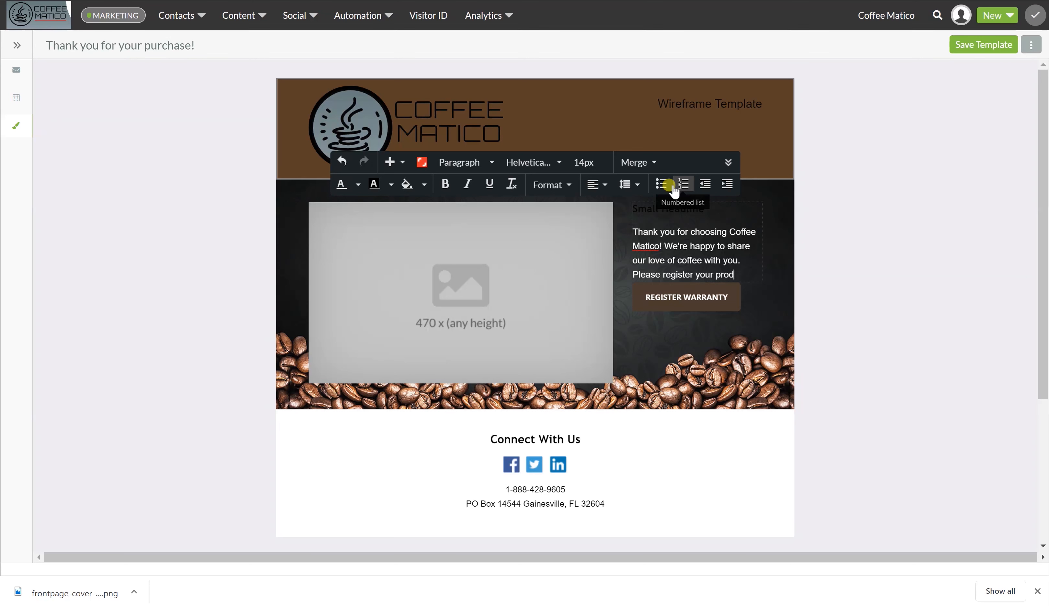
text(uct below)
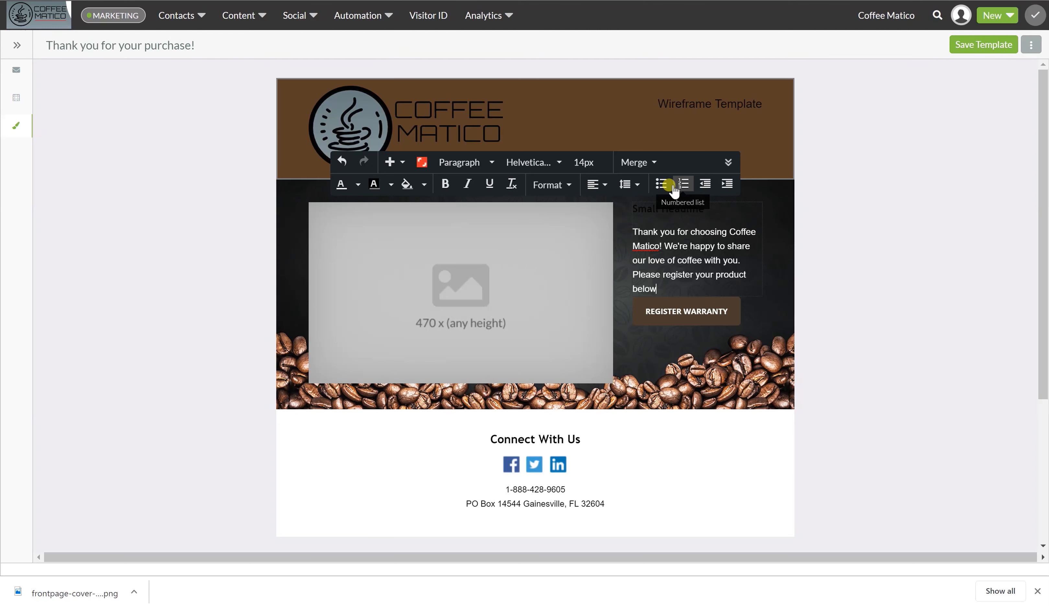
text(.)
- Replace the small headline above the paragraph with "Welcome to the Coffee Matico Family!" in white text
click(640, 209)
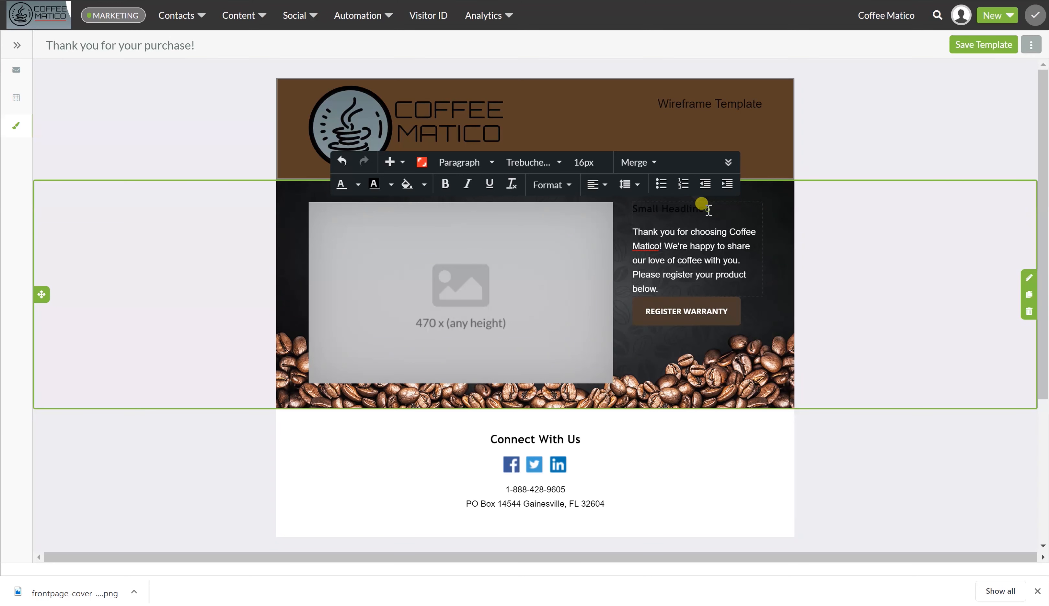
key(BackSpace)
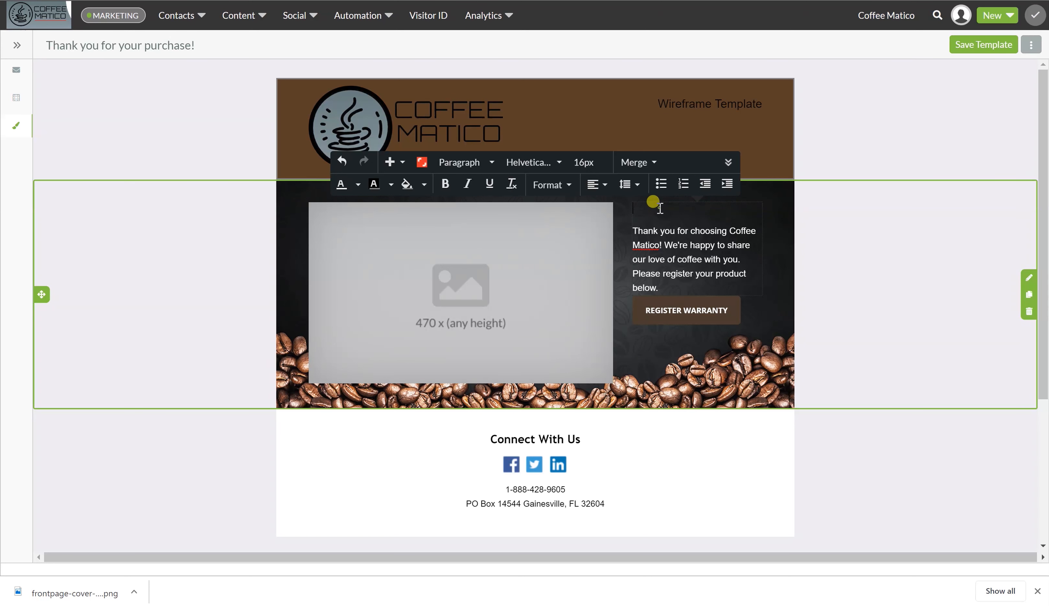
click(341, 188)
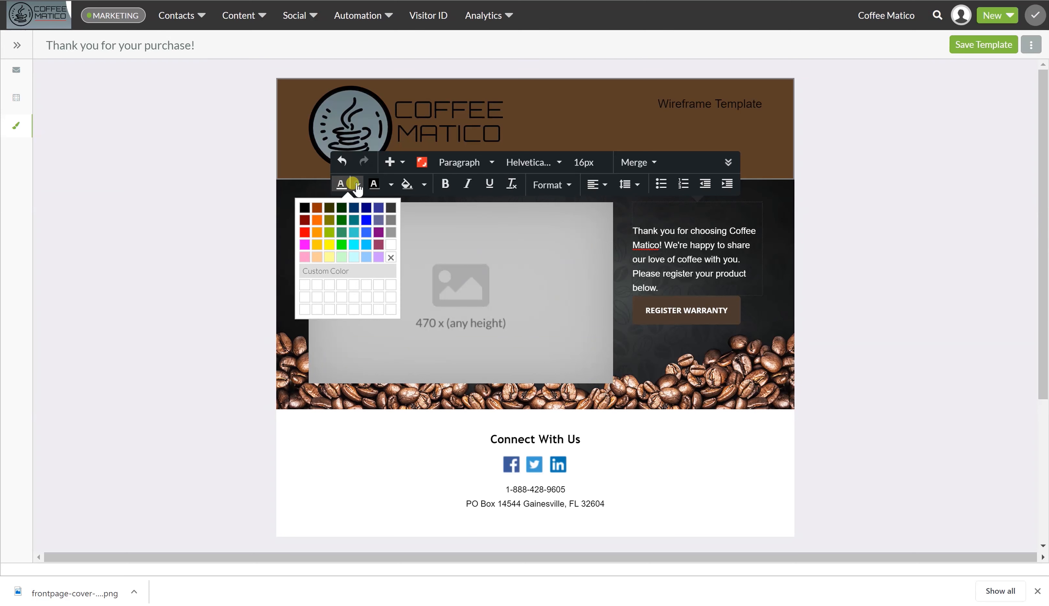
click(392, 244)
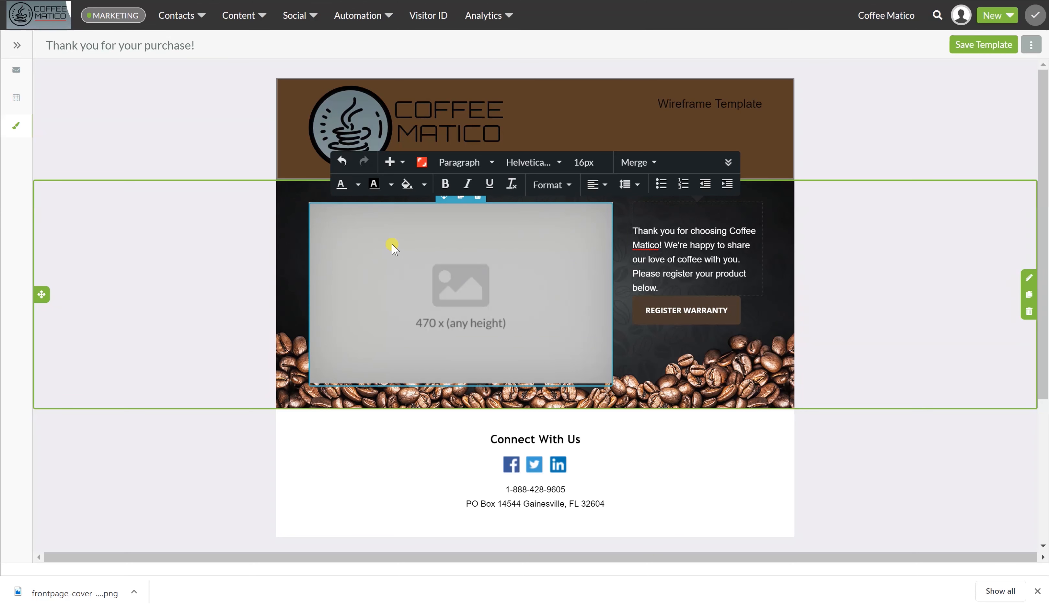
text(Welc)
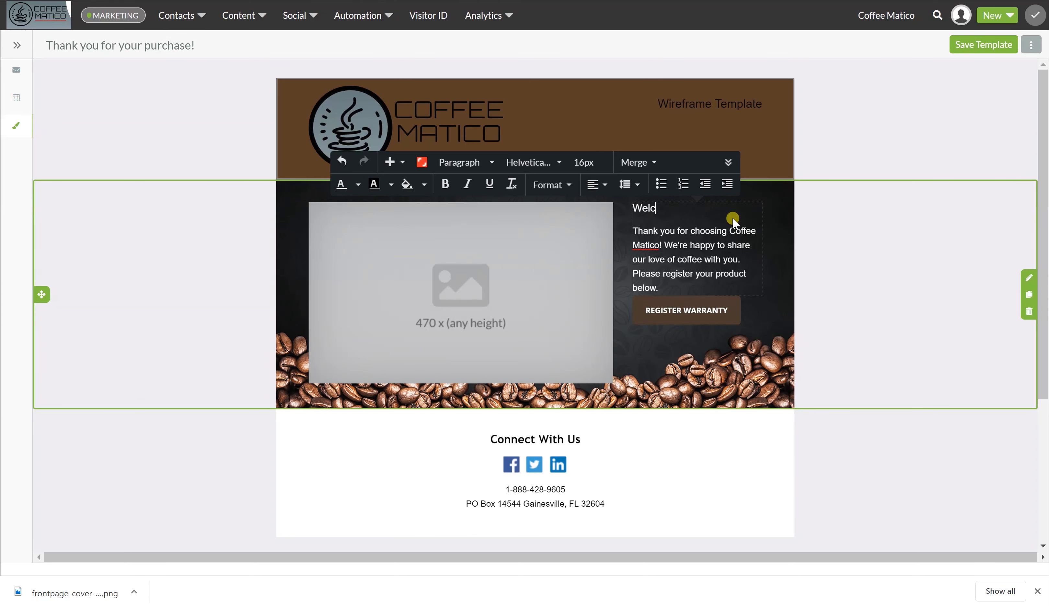
text(ome to the Coffee Matico Family!)
- Update the footer's contact details with the company's phone number and the city, province and country of its mailing address
drag(535, 490, 565, 491)
text(555-4567)
drag(524, 505, 565, 506)
text(Niagara Fall)
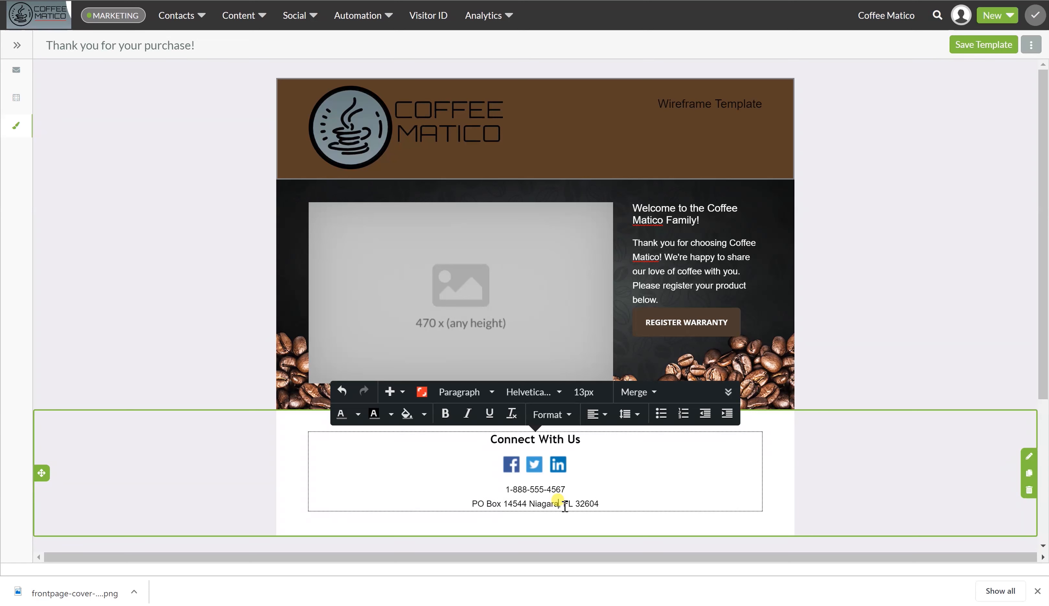
text(e)
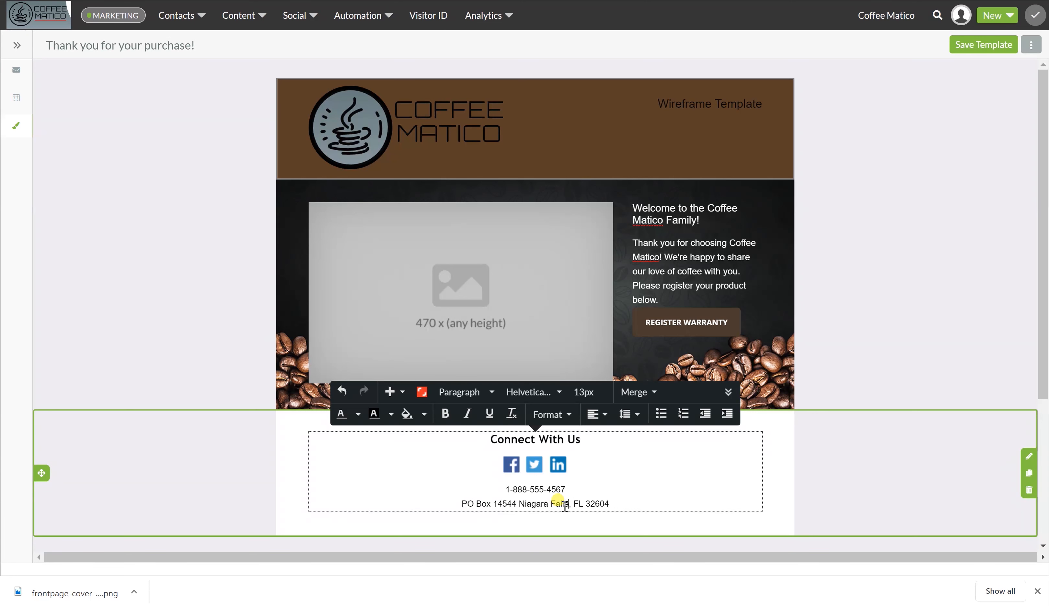
drag(584, 504, 574, 505)
text(ON)
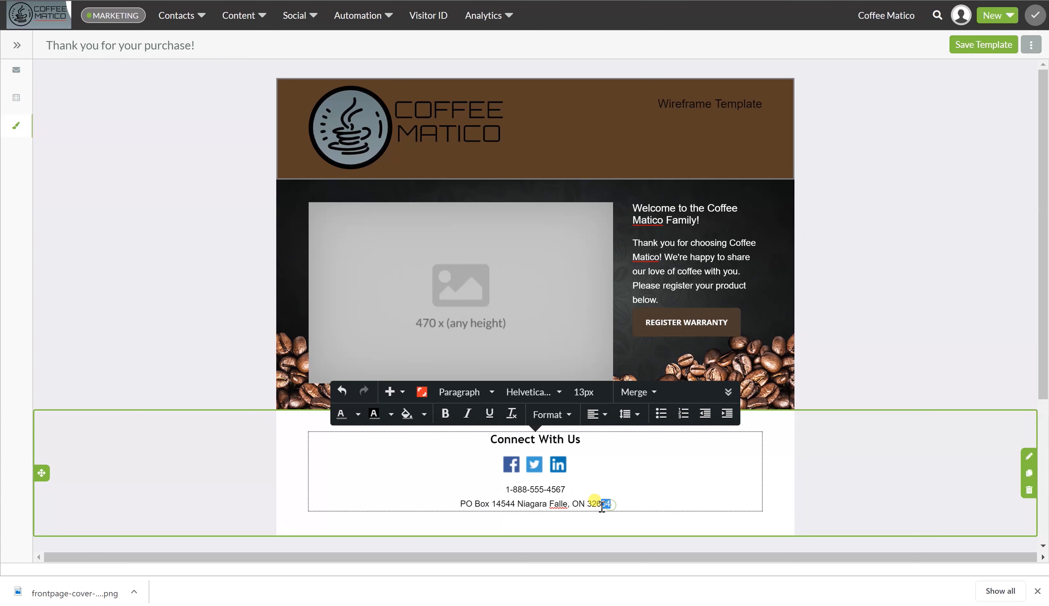
drag(611, 505, 589, 506)
text(C)
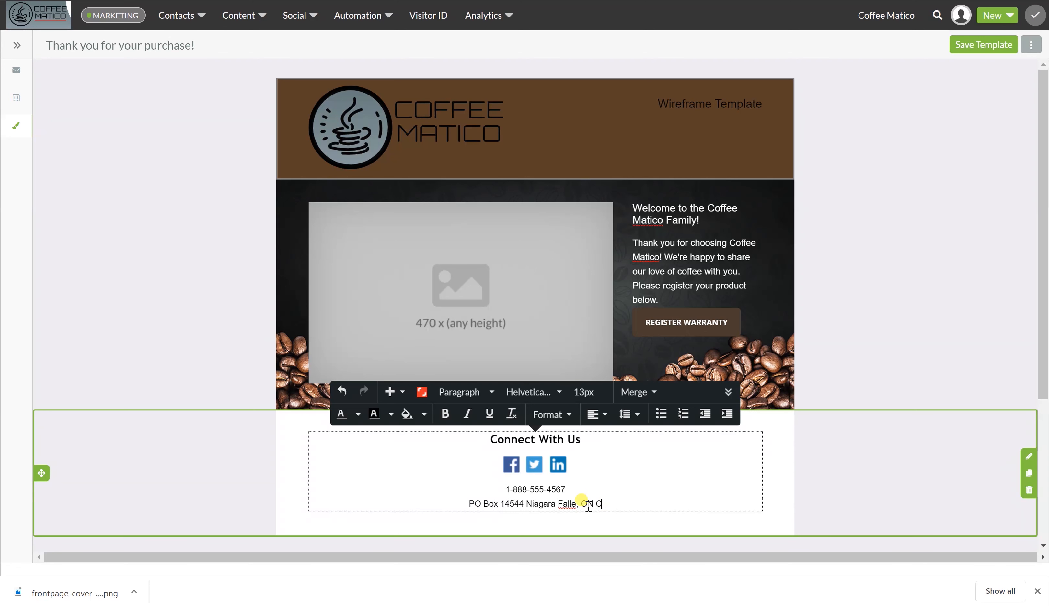
text(anada)
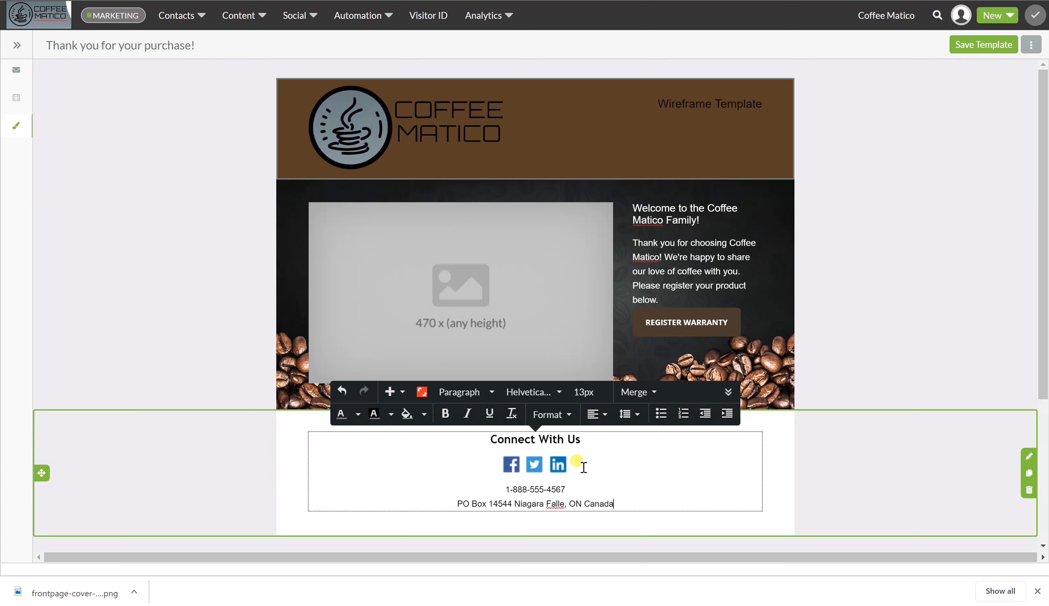
click(511, 465)
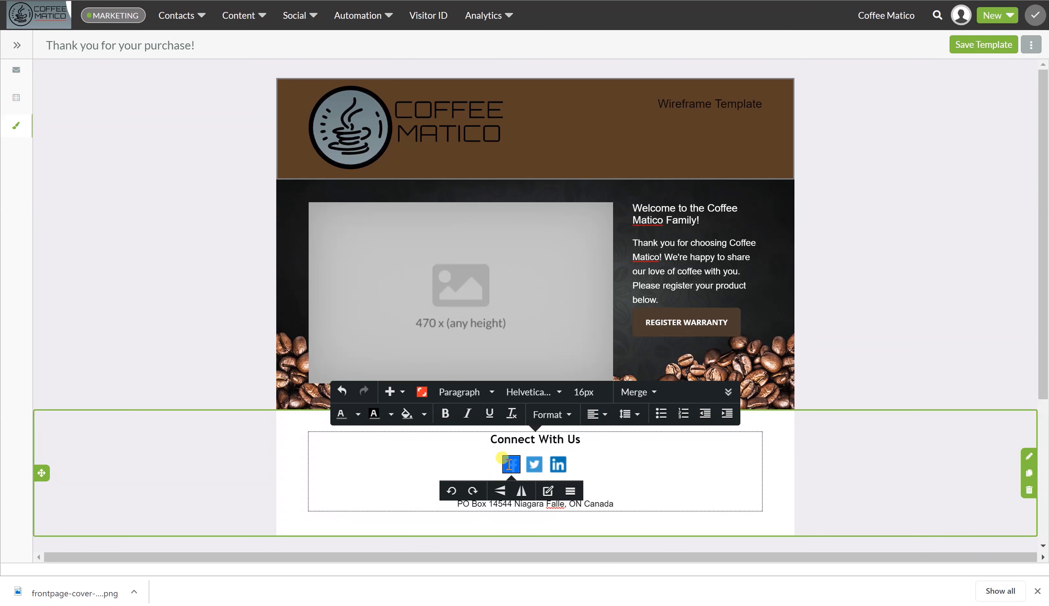
key(ctrl+k)
text(https)
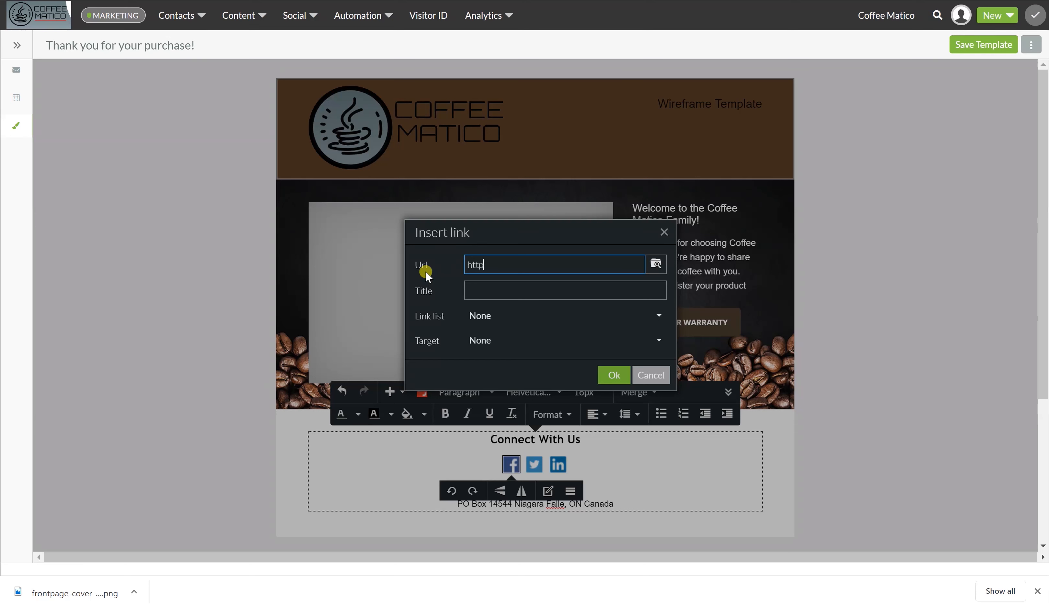
text(://f)
text(acebook)
text(.com/)
text(cof)
text(feematic)
text(o)
text(coff)
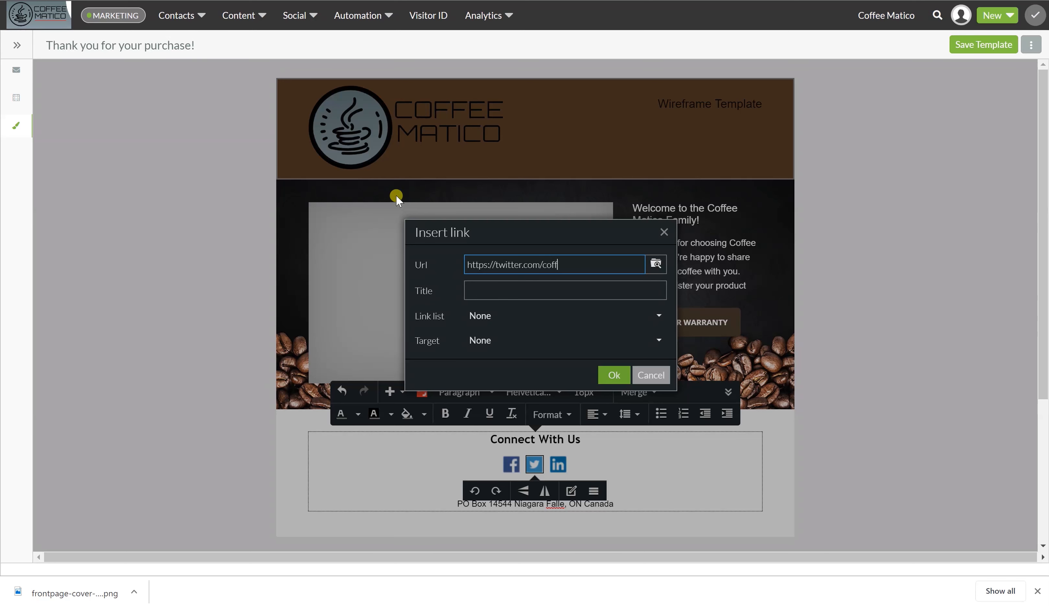
text(eematico)
click(614, 375)
click(557, 464)
click(389, 391)
click(407, 200)
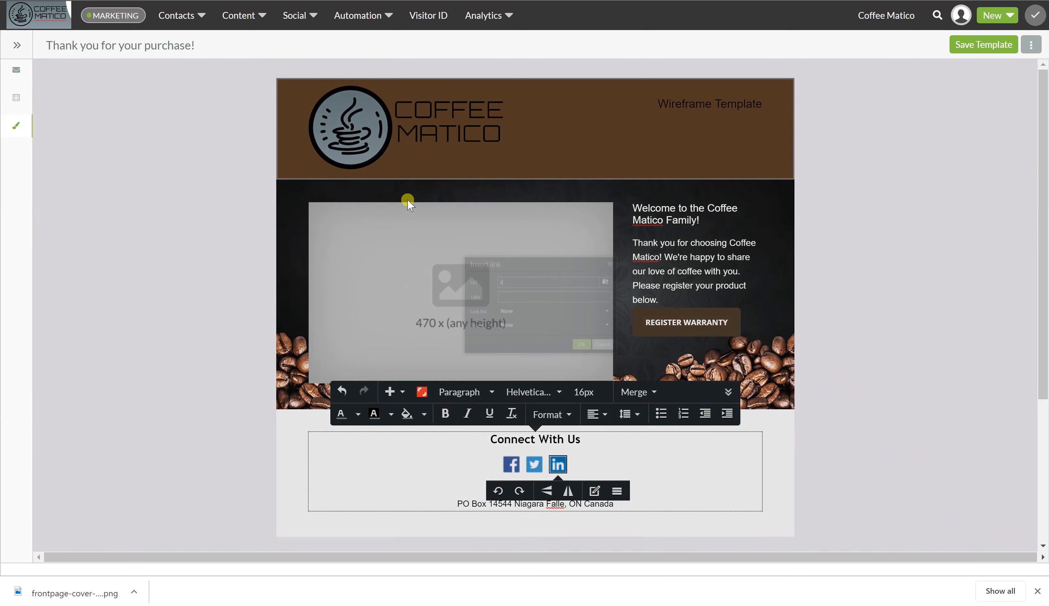
key(BackSpace)
text(h)
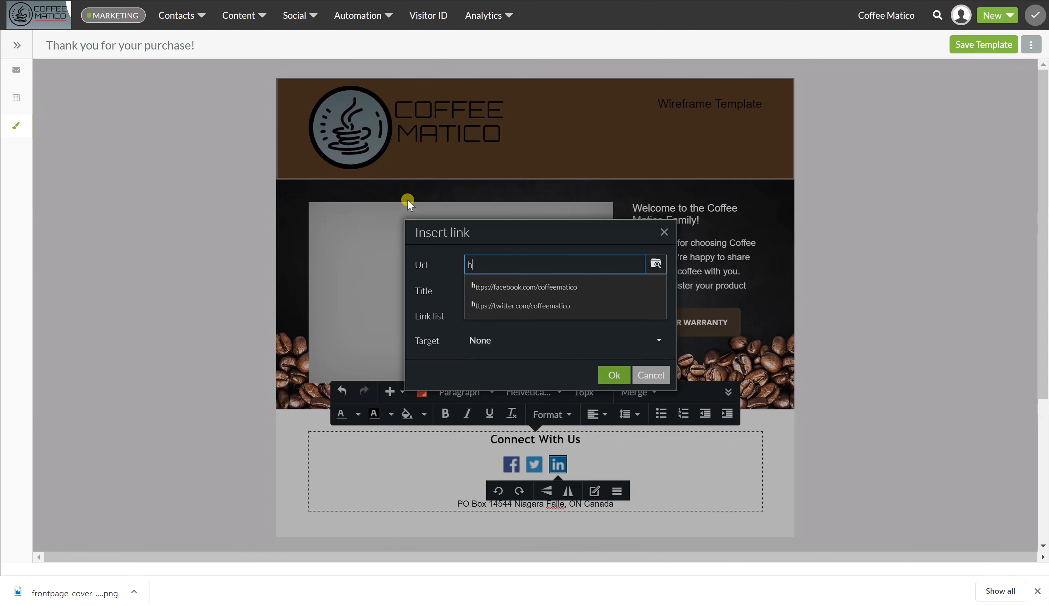
text(ttps://lin)
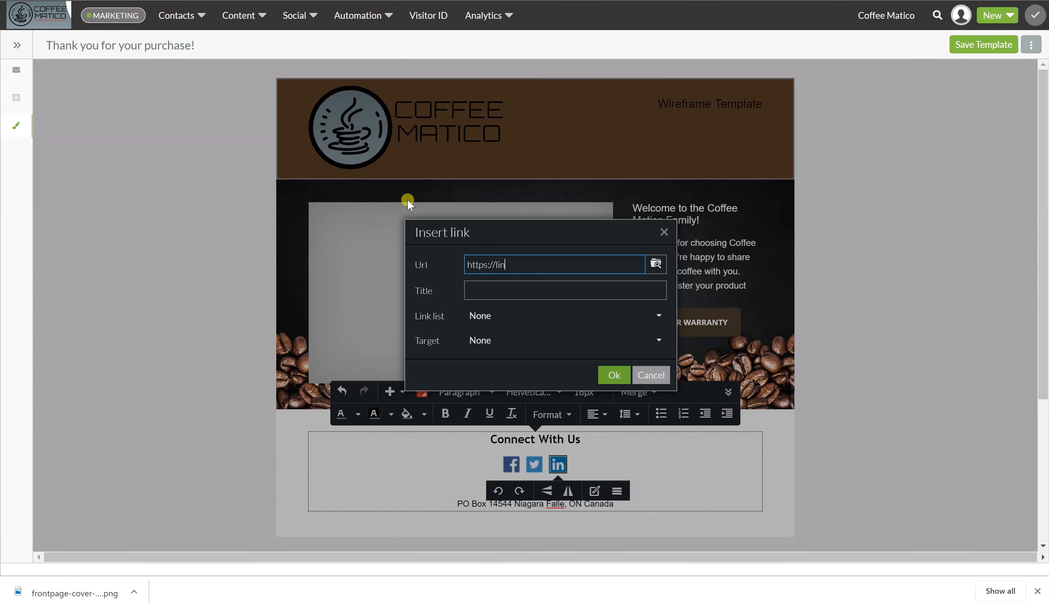
- Replace the placeholder image in the content section with French Press.PNG, uploading the file to the uploads folder and inserting it
click(516, 266)
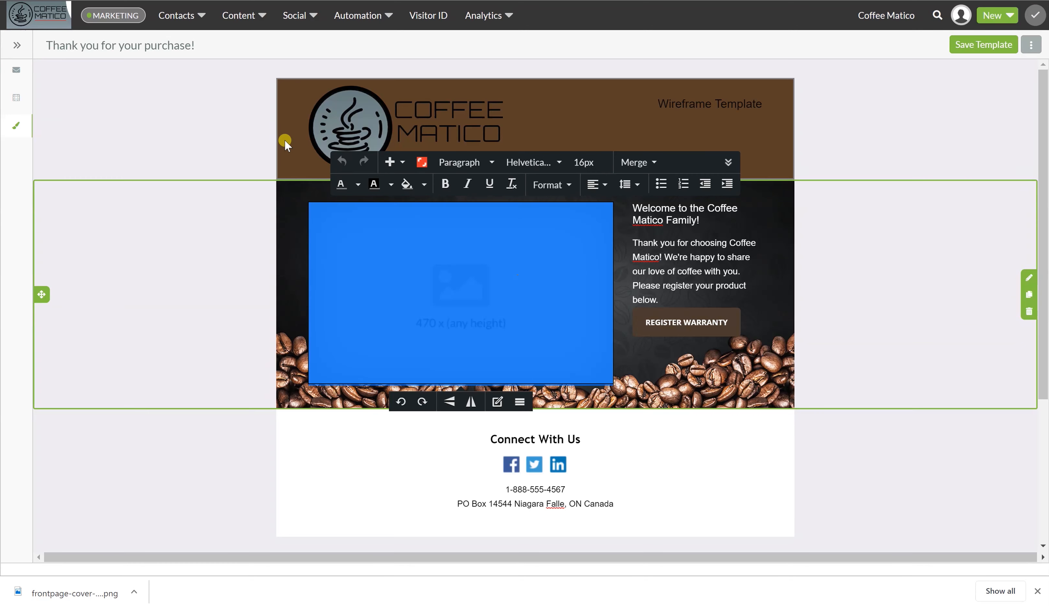
click(388, 164)
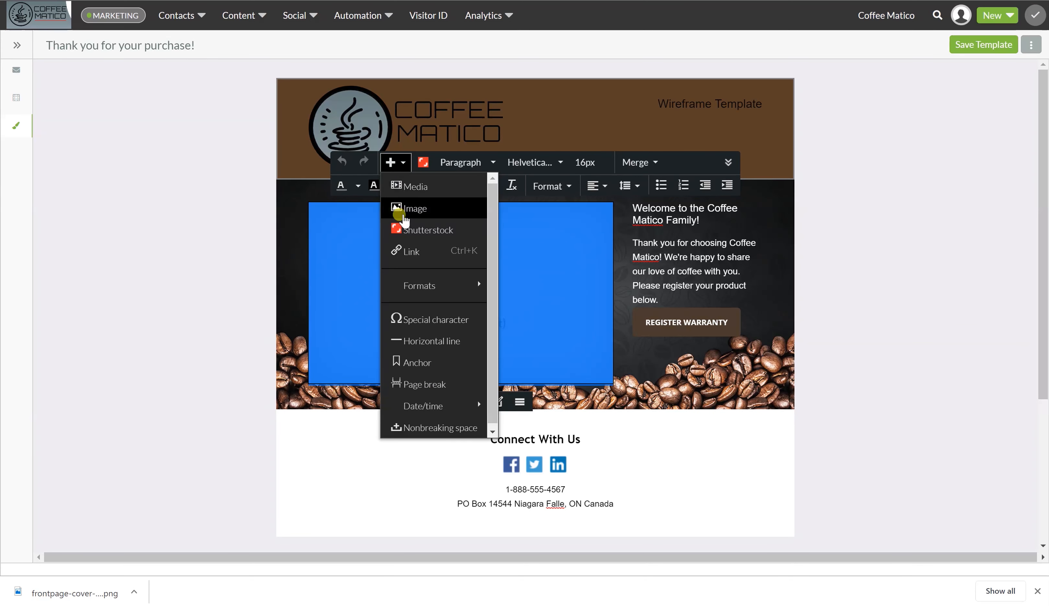
click(401, 213)
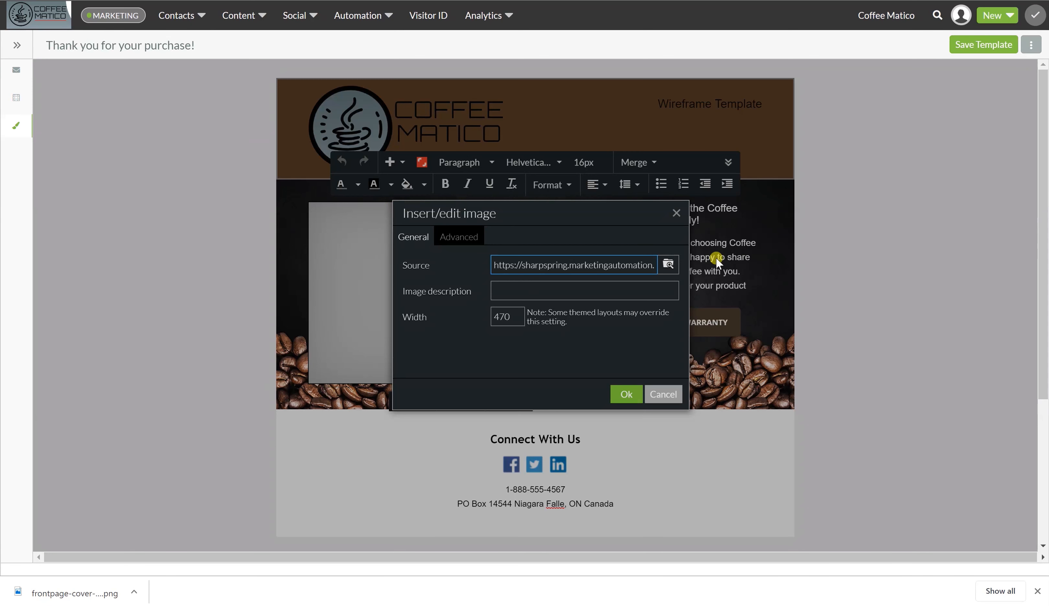
click(668, 265)
click(130, 71)
click(697, 386)
scroll(333, 104, down, 5)
double_click(333, 29)
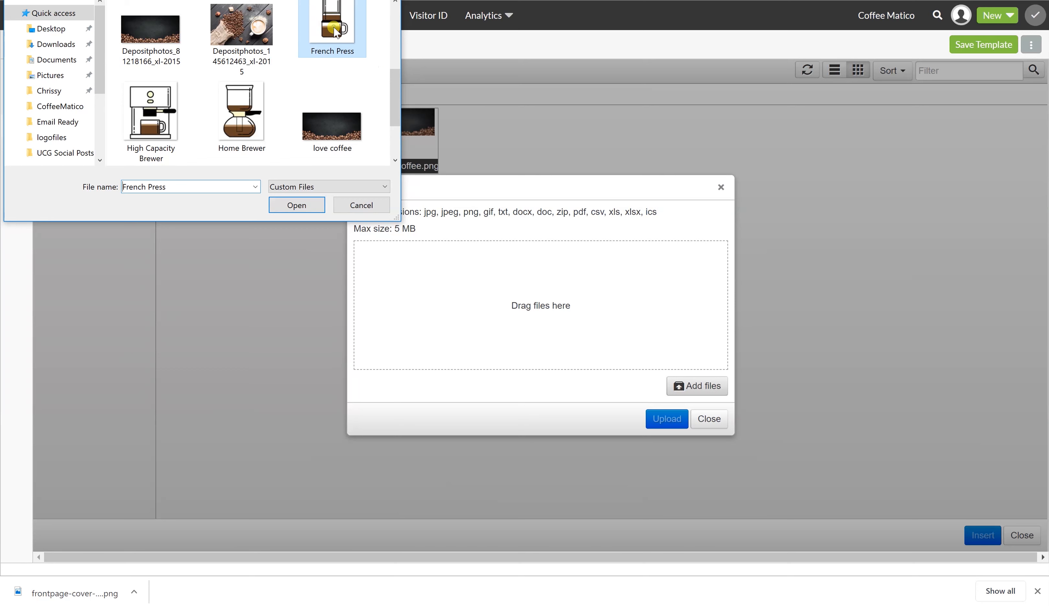
click(663, 421)
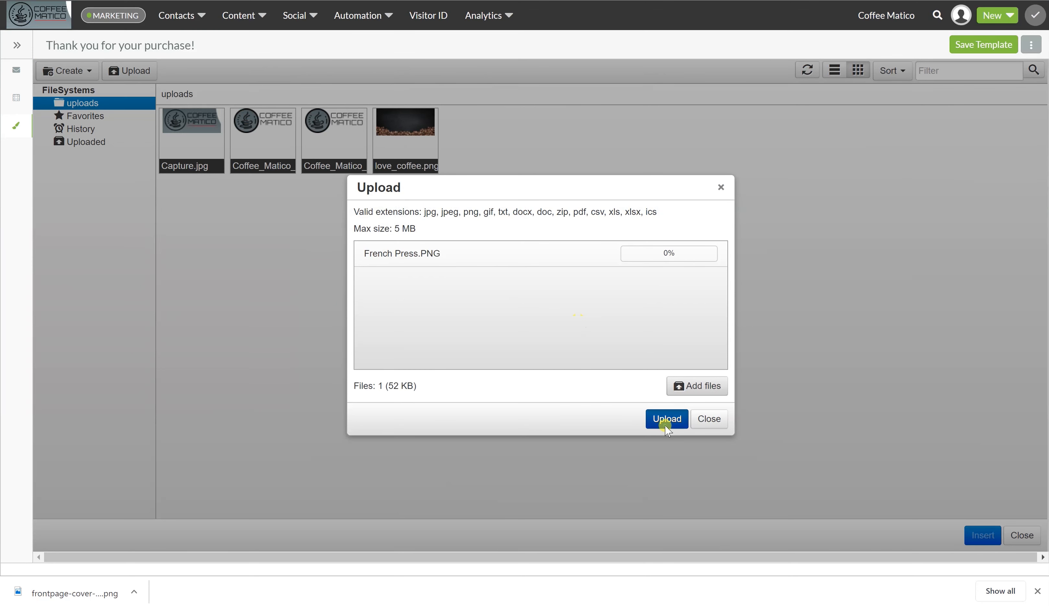
click(710, 421)
click(974, 537)
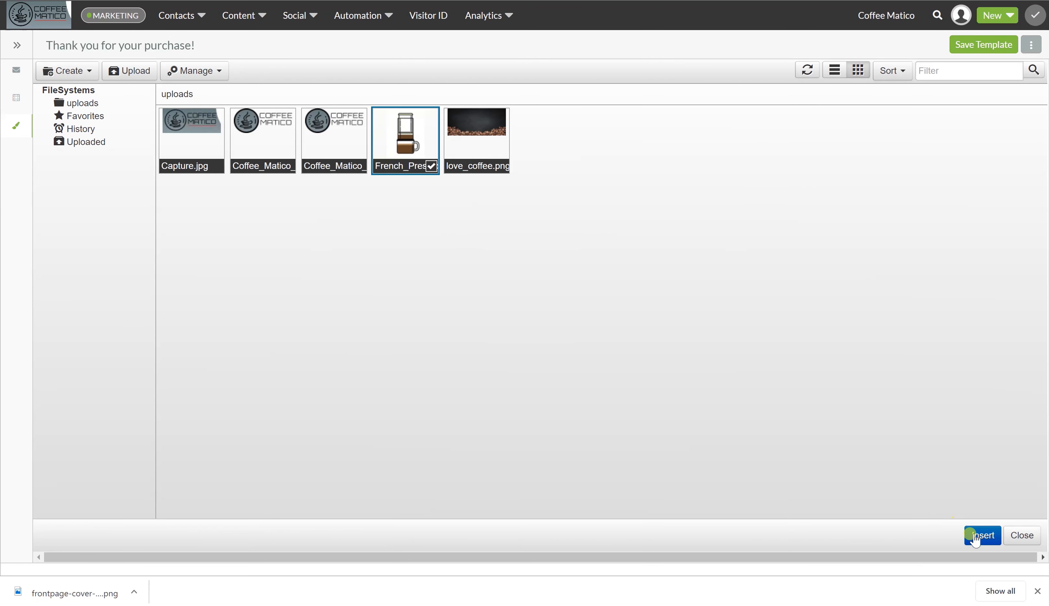
- Set the width of the French press image to 200
click(480, 363)
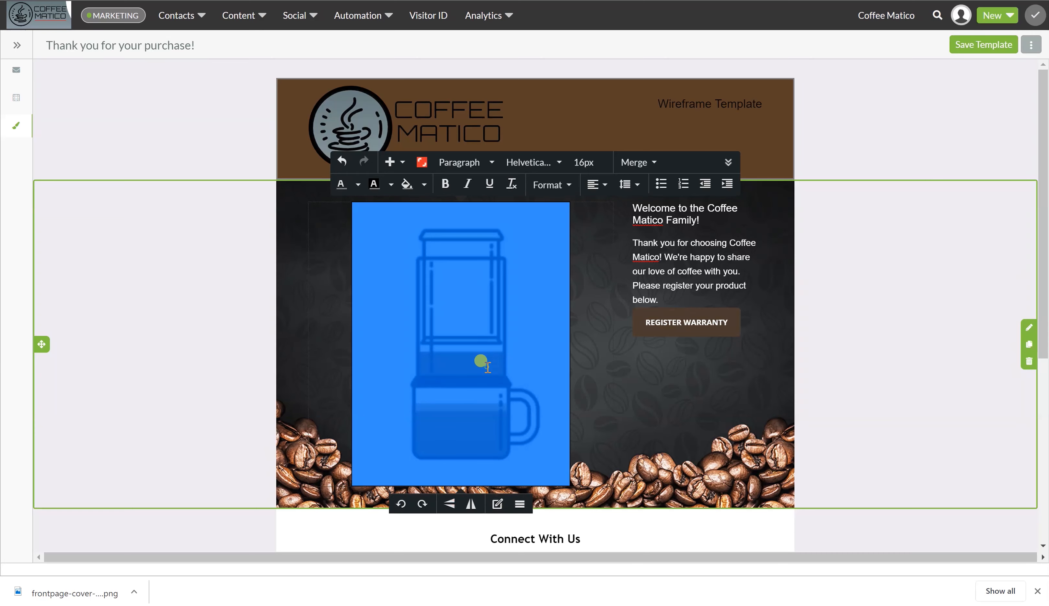
click(516, 504)
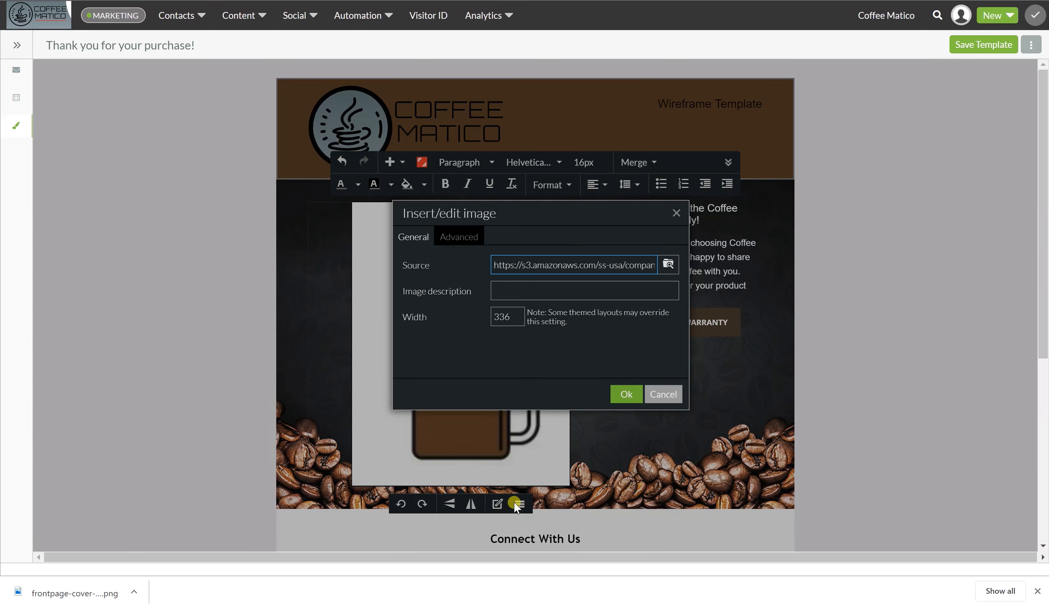
drag(518, 316, 478, 315)
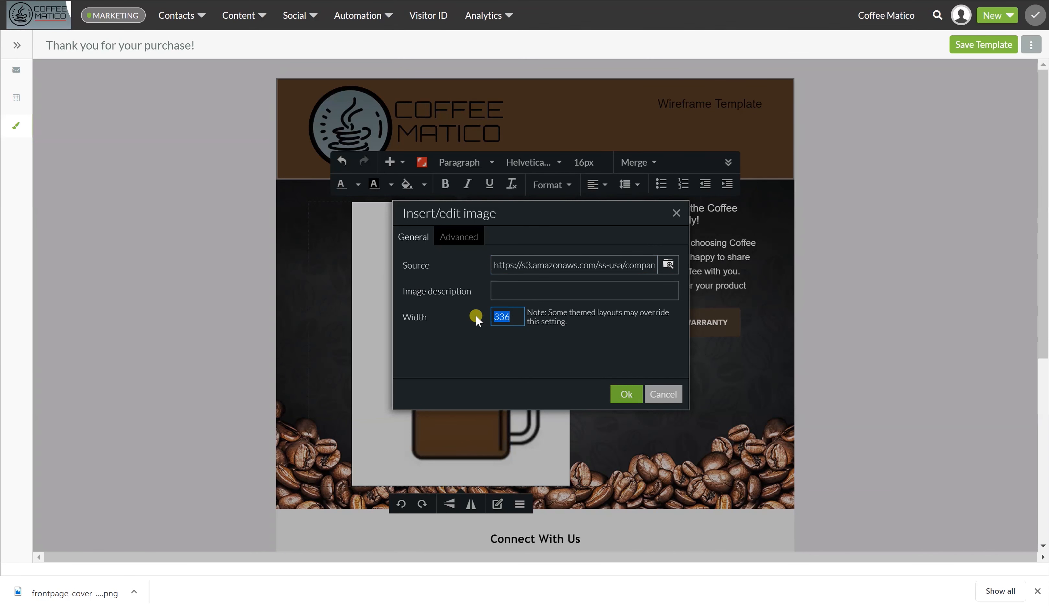
text(200)
click(625, 395)
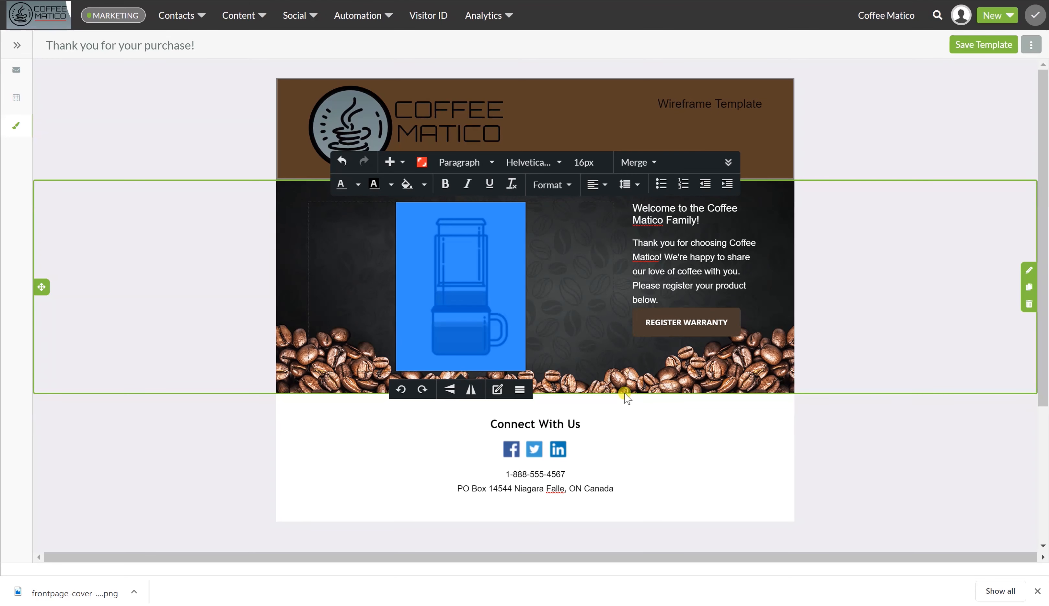
click(888, 425)
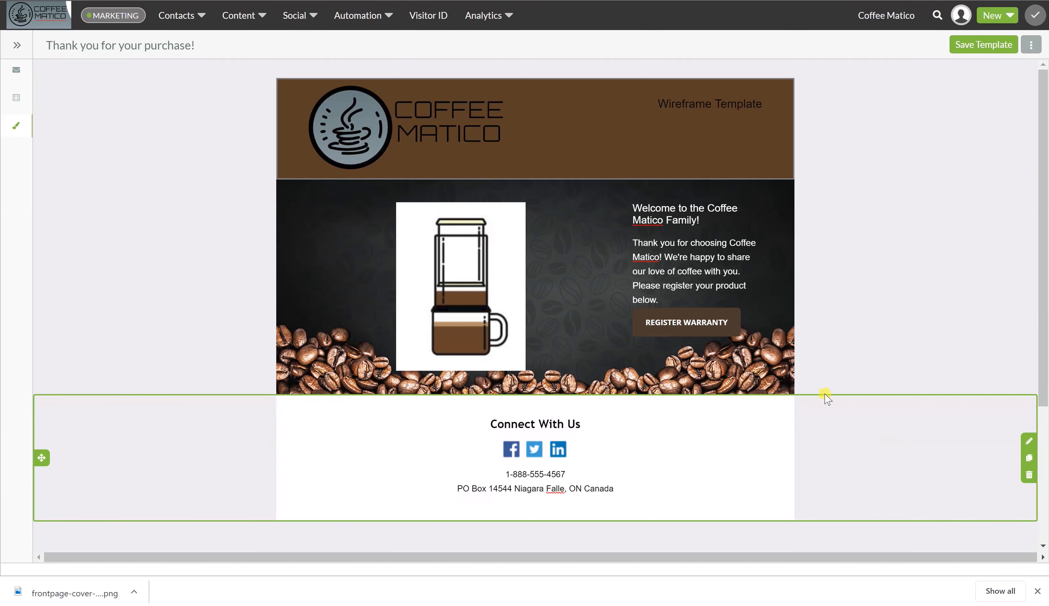
- Replace the "Wireframe Template" text in the header with "Home Contact", with extra spacing between the two words
drag(764, 105, 642, 127)
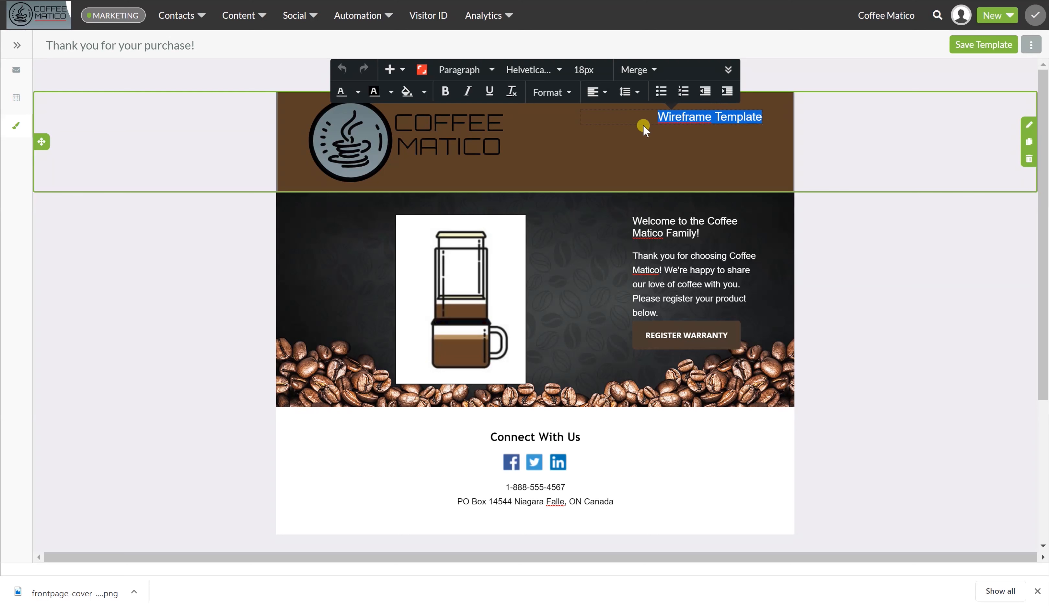
text(Home)
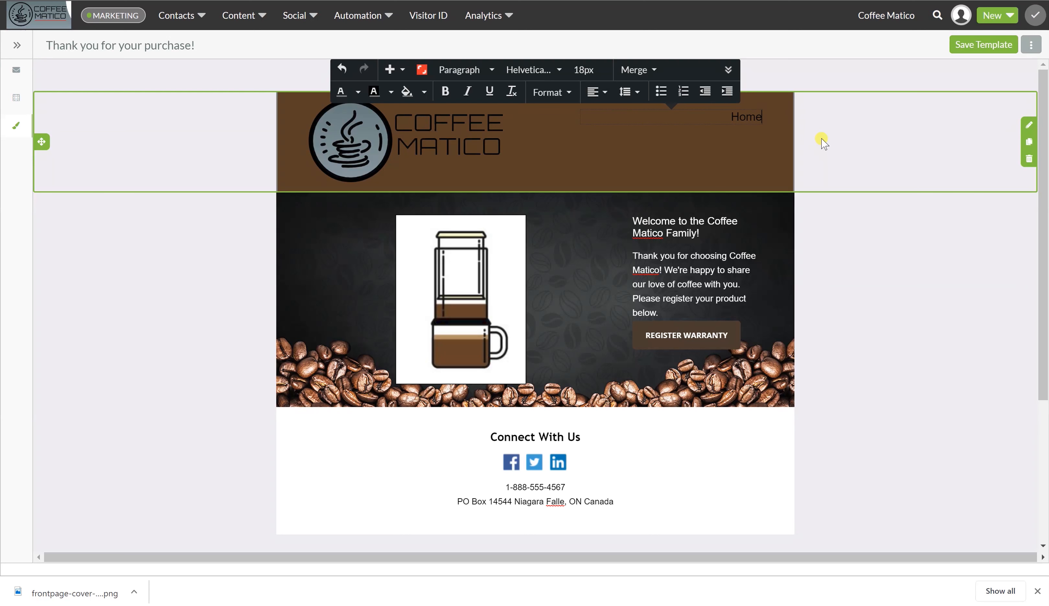
text( Contact)
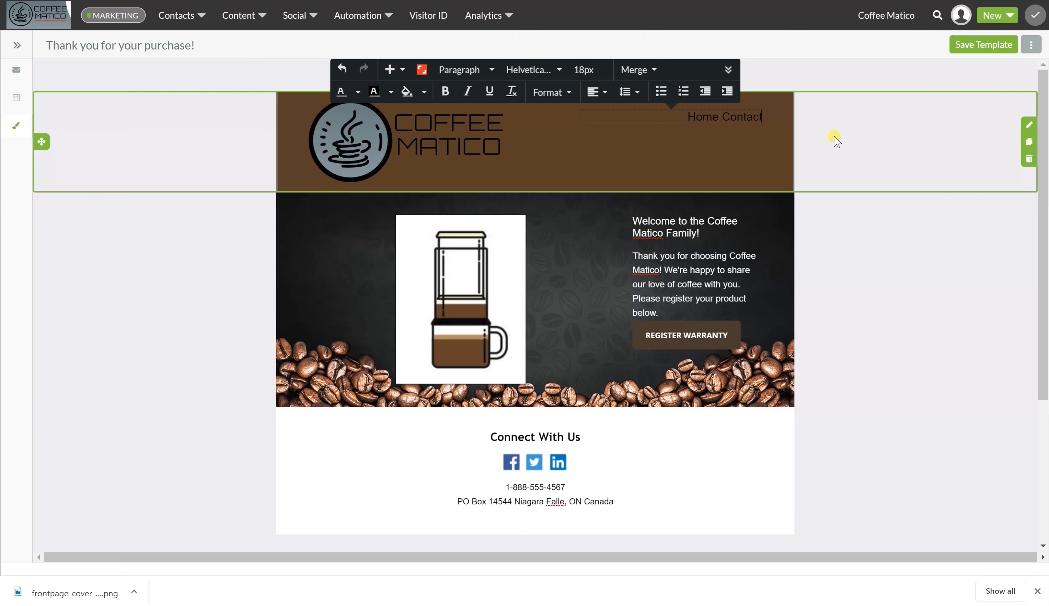
click(724, 114)
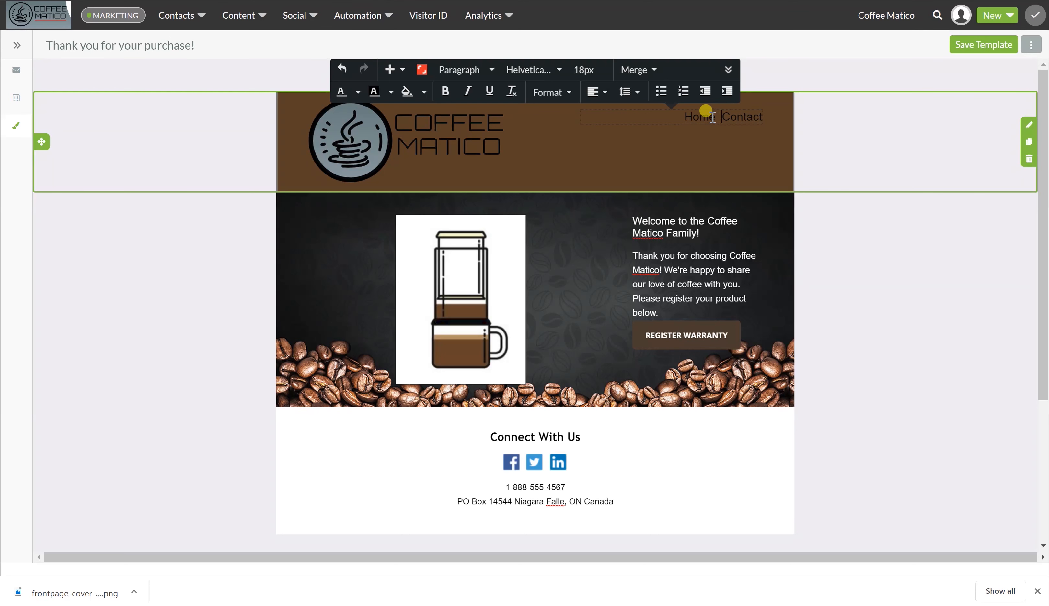
drag(715, 118, 713, 118)
click(684, 118)
click(390, 69)
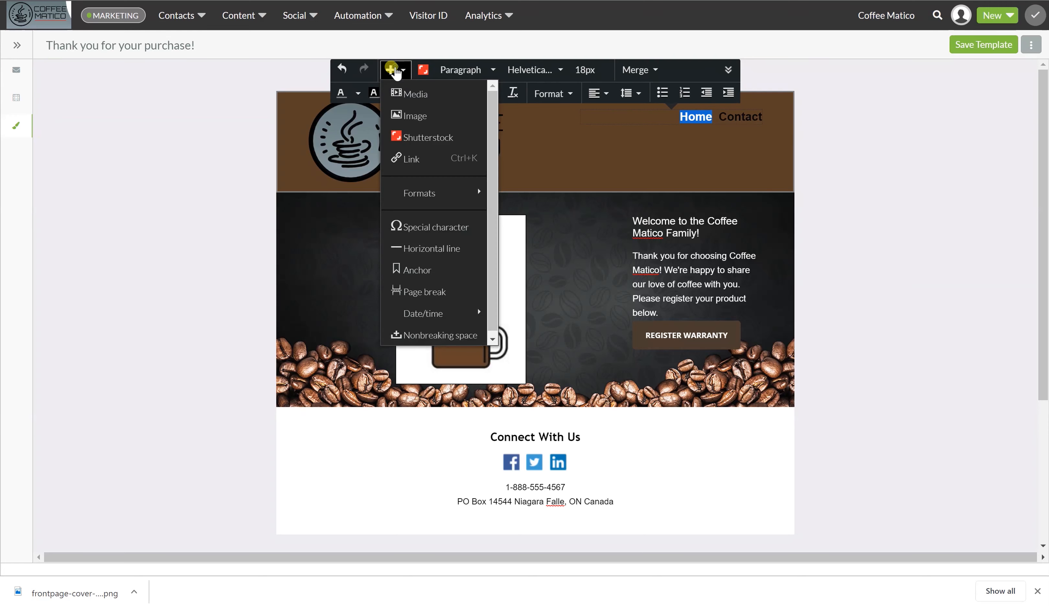
click(413, 156)
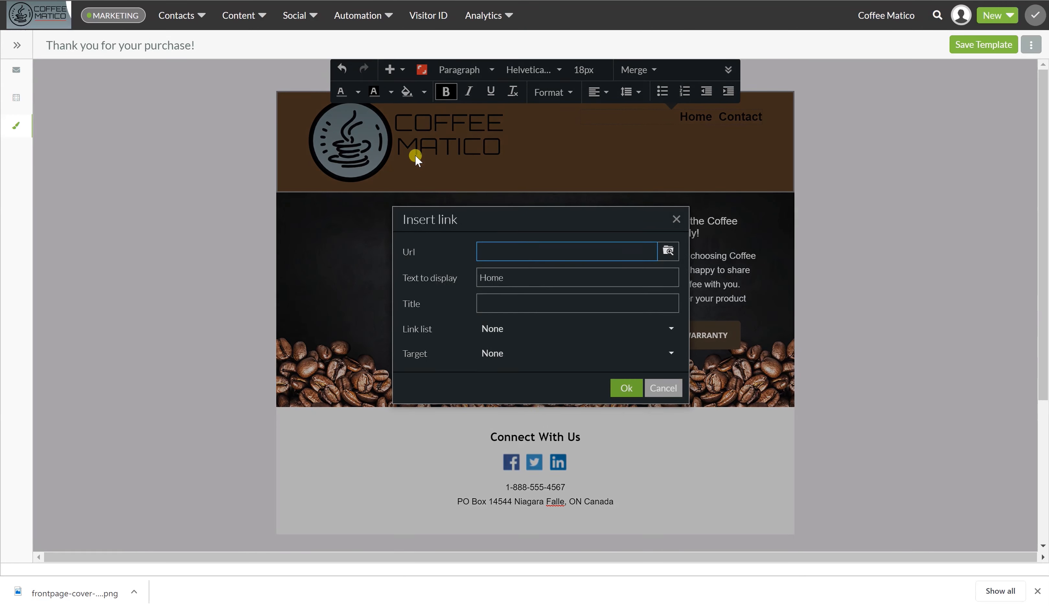
text(ht)
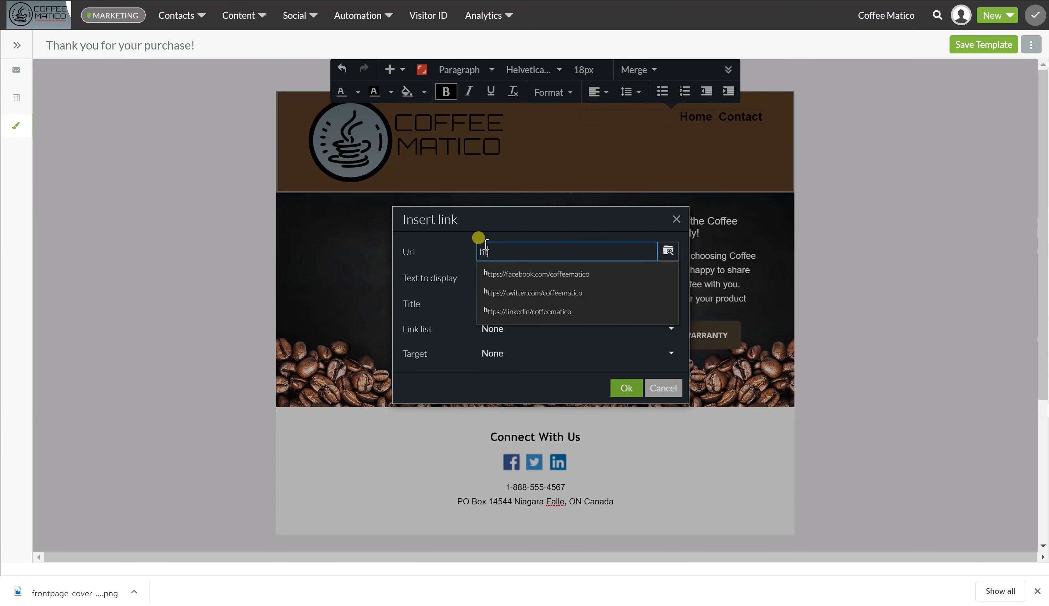
text(tps://coffeematico.com)
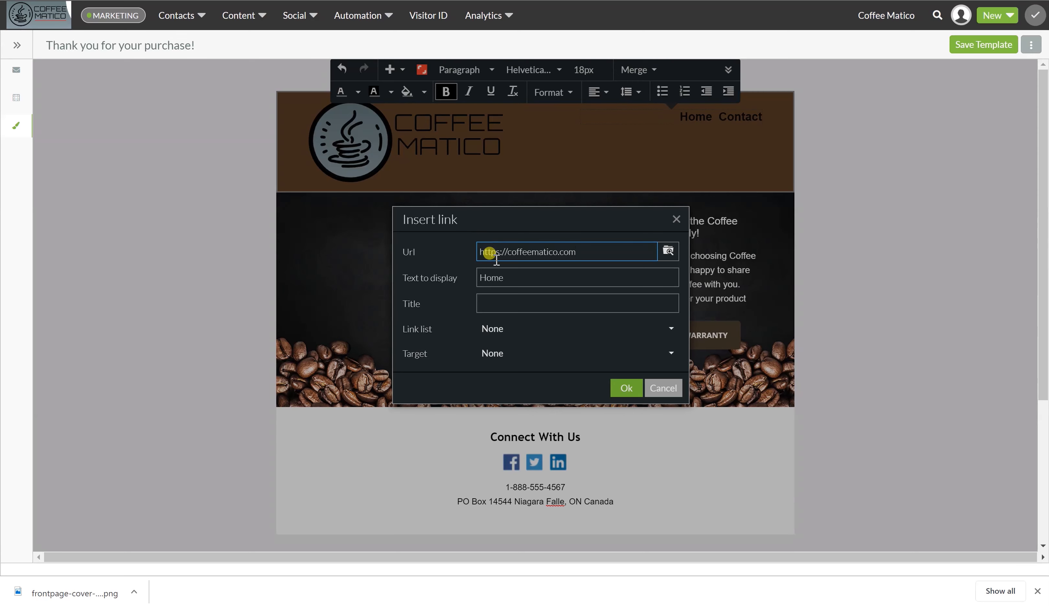
click(627, 387)
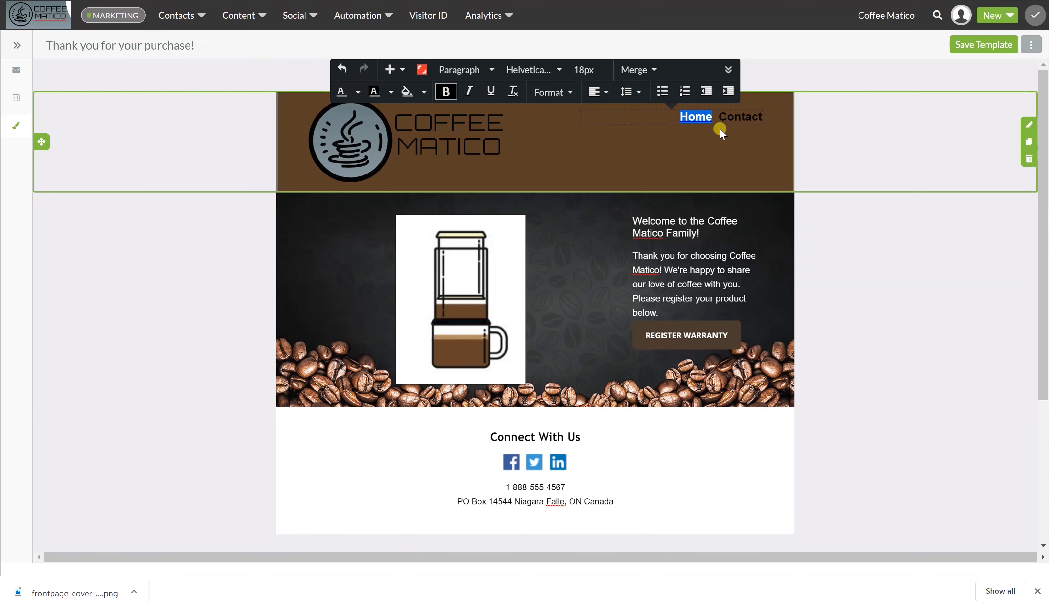
- Add a link to the word Contact in the header
drag(718, 117, 765, 117)
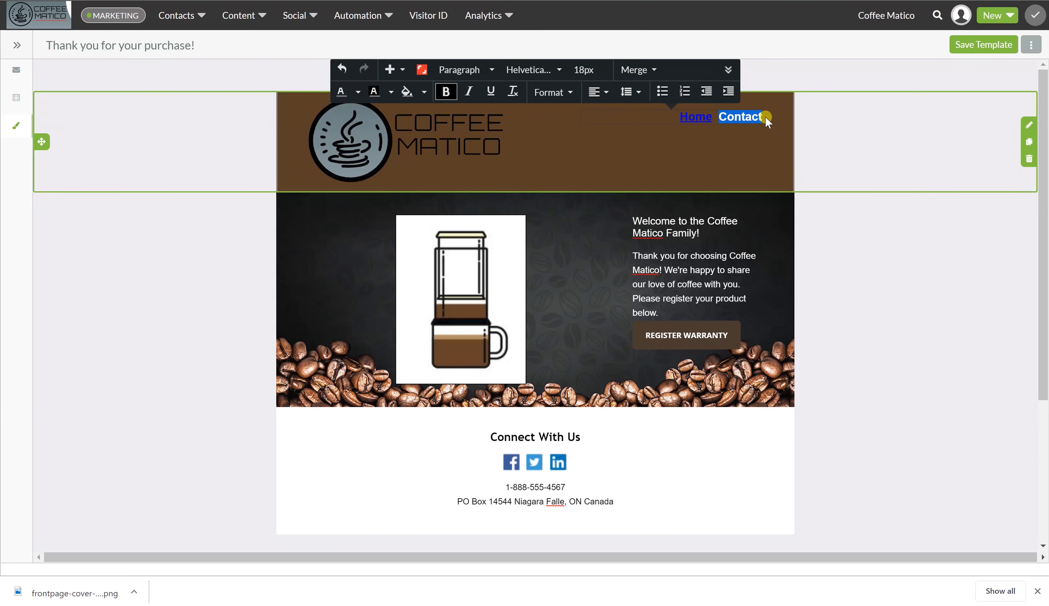
click(386, 71)
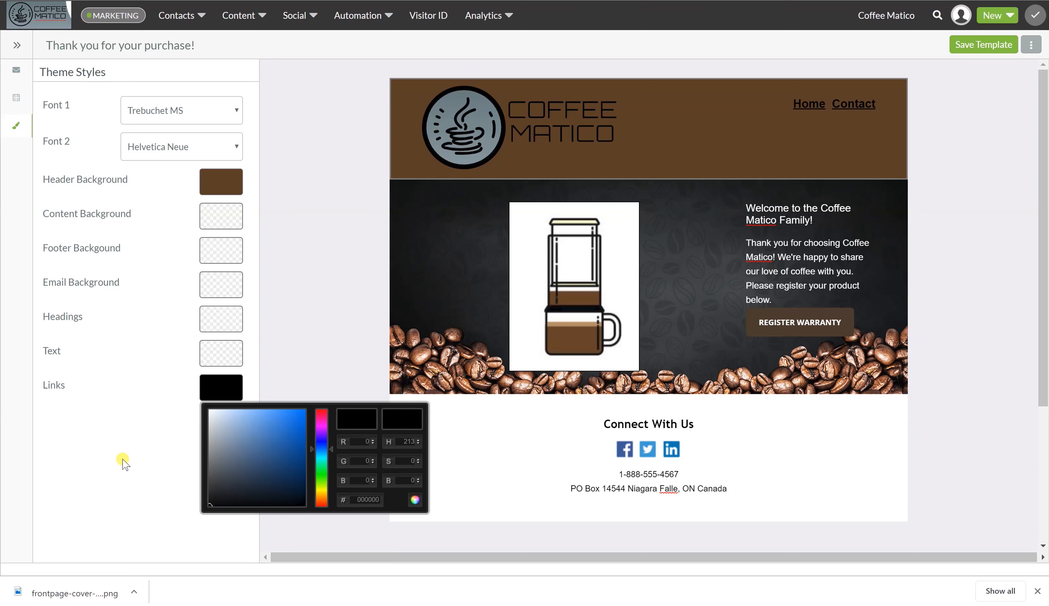
- Set the theme's link color to black (000000) and save the template
click(123, 462)
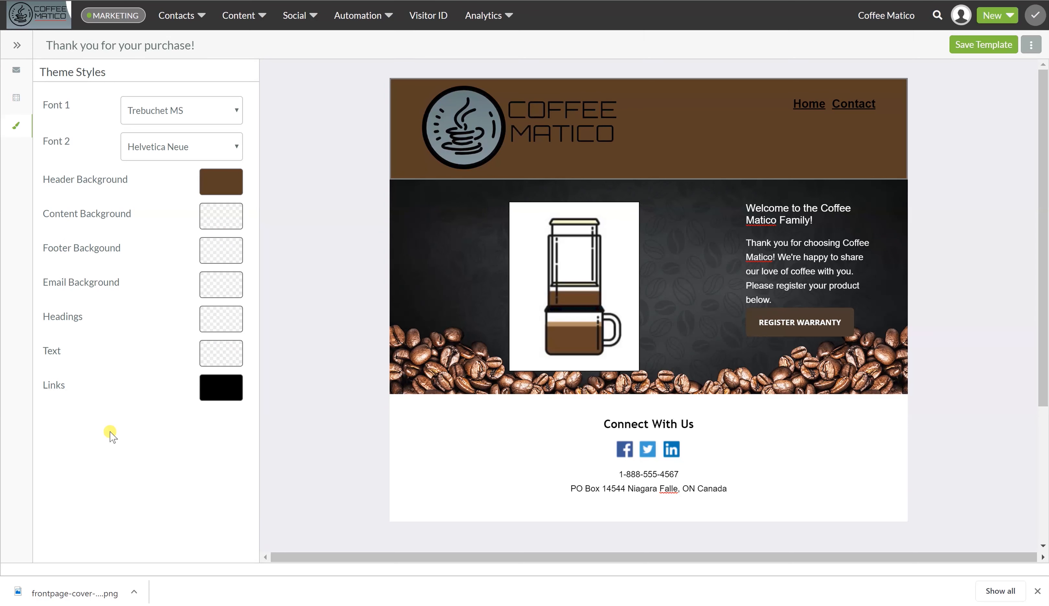
click(16, 70)
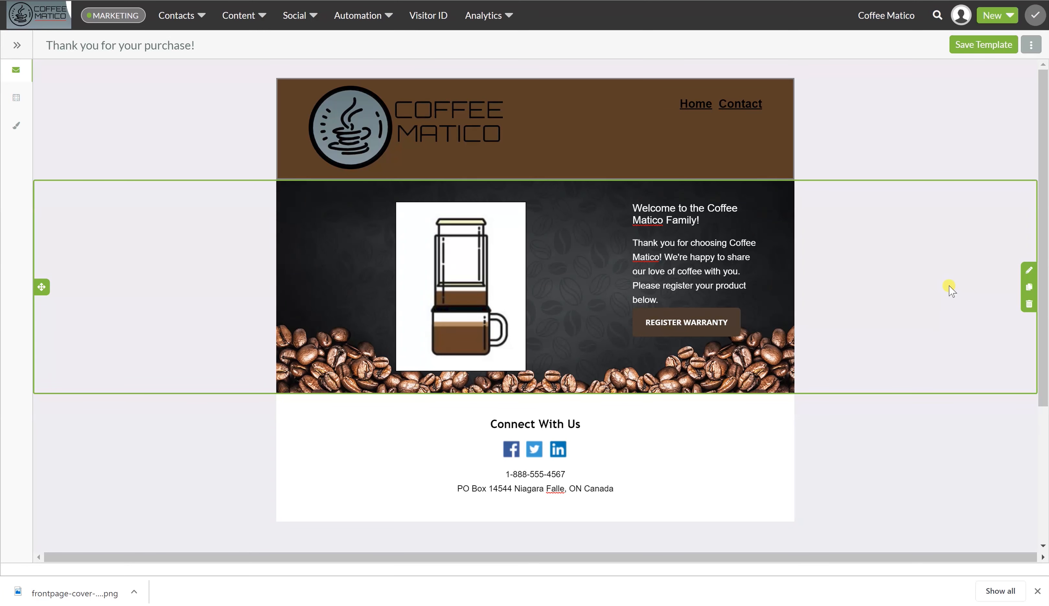
click(973, 46)
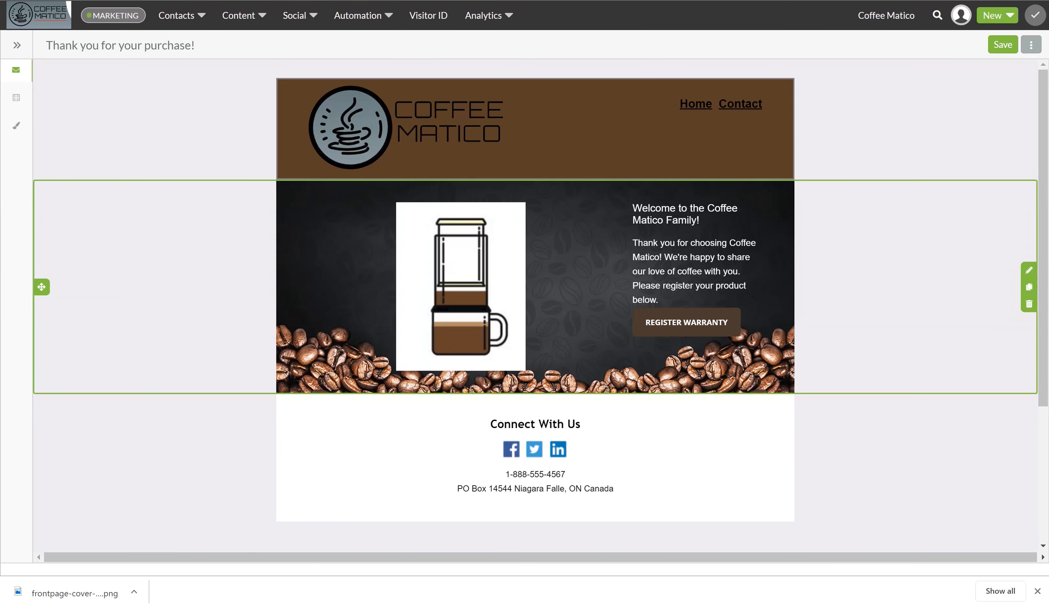
- Create a new email from the saved template, naming it "Thank you for your purchase!"
click(1031, 45)
click(995, 104)
click(441, 132)
text(Thank you for your purchase!)
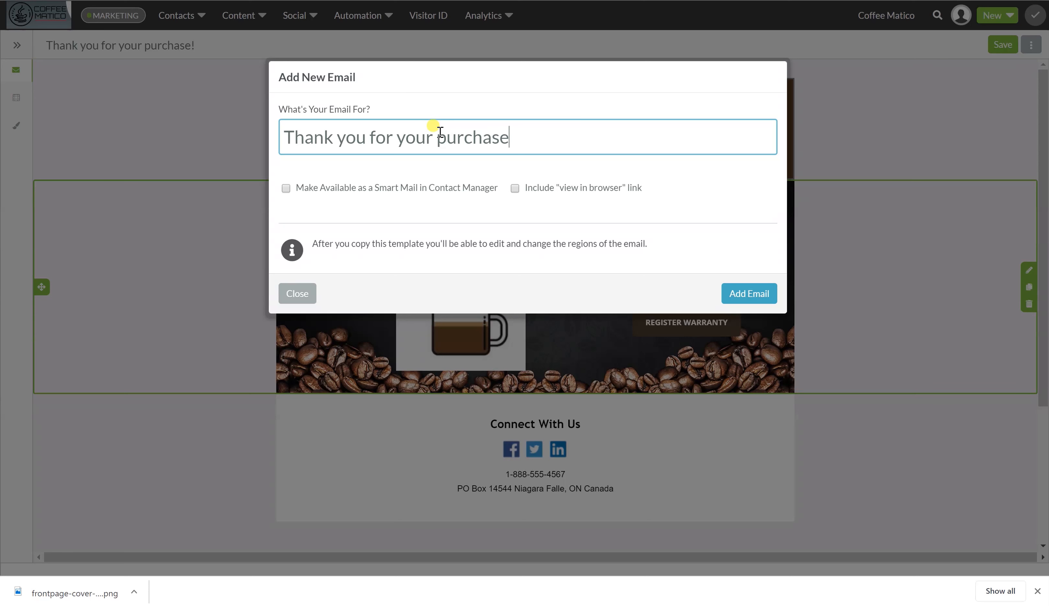